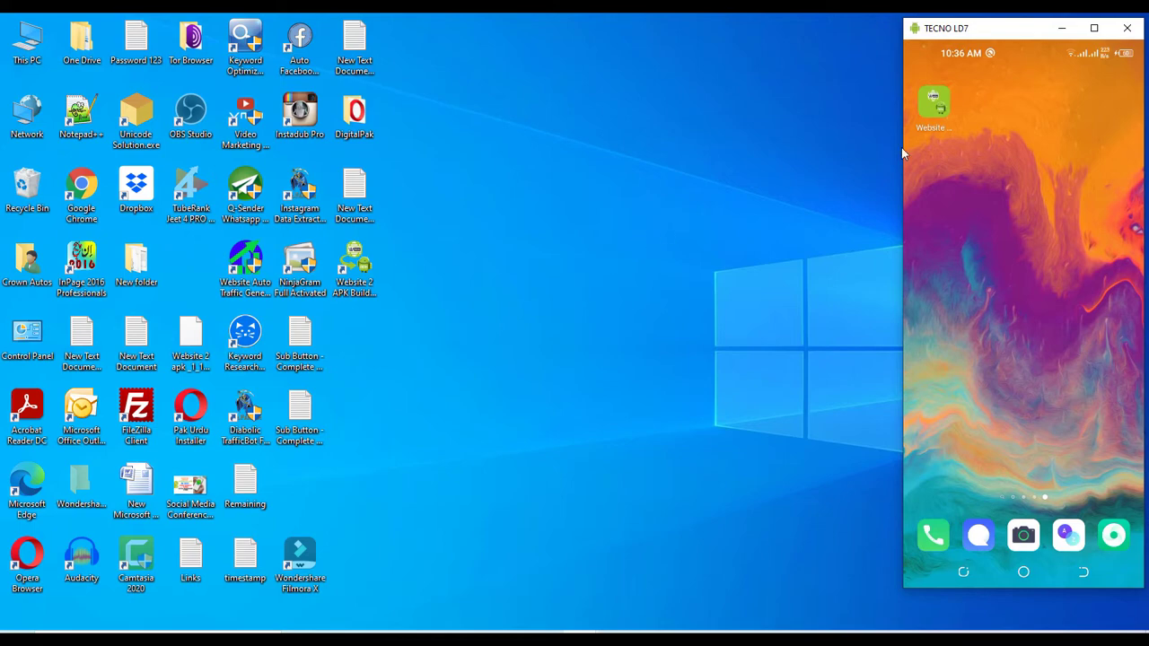
Step: Open the Website 2 APK sample app on the mirrored phone and examine its home page down to the last listing
click(935, 106)
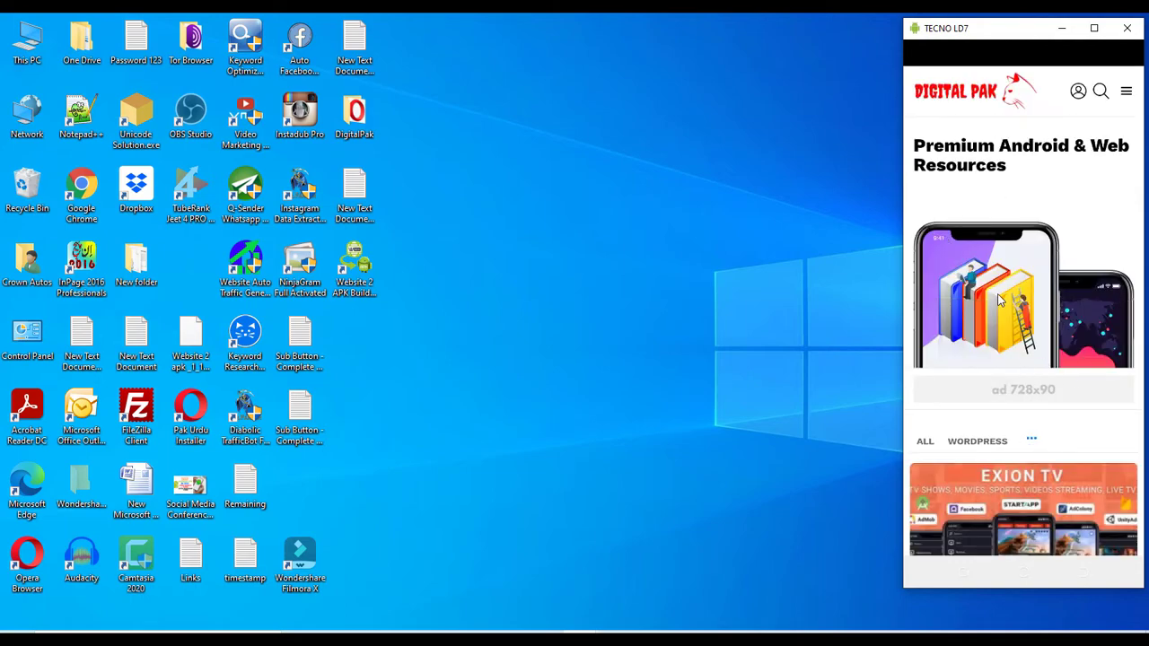
scroll(999, 301, down, 15)
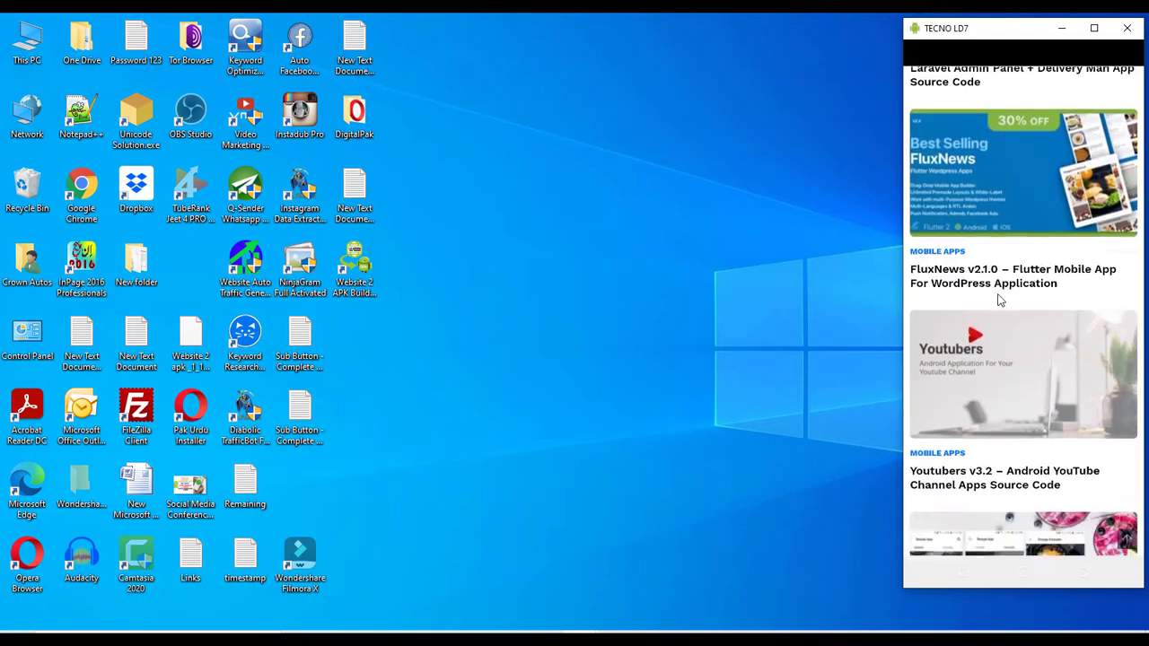
scroll(999, 301, down, 5)
scroll(999, 301, up, 20)
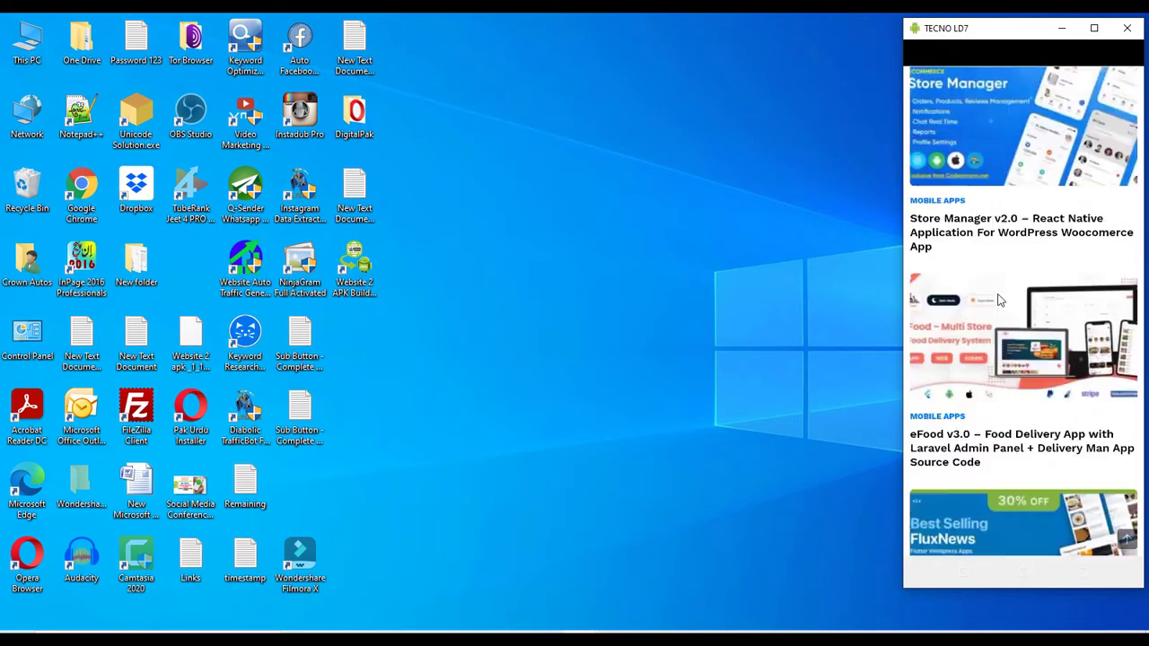
scroll(999, 301, down, 15)
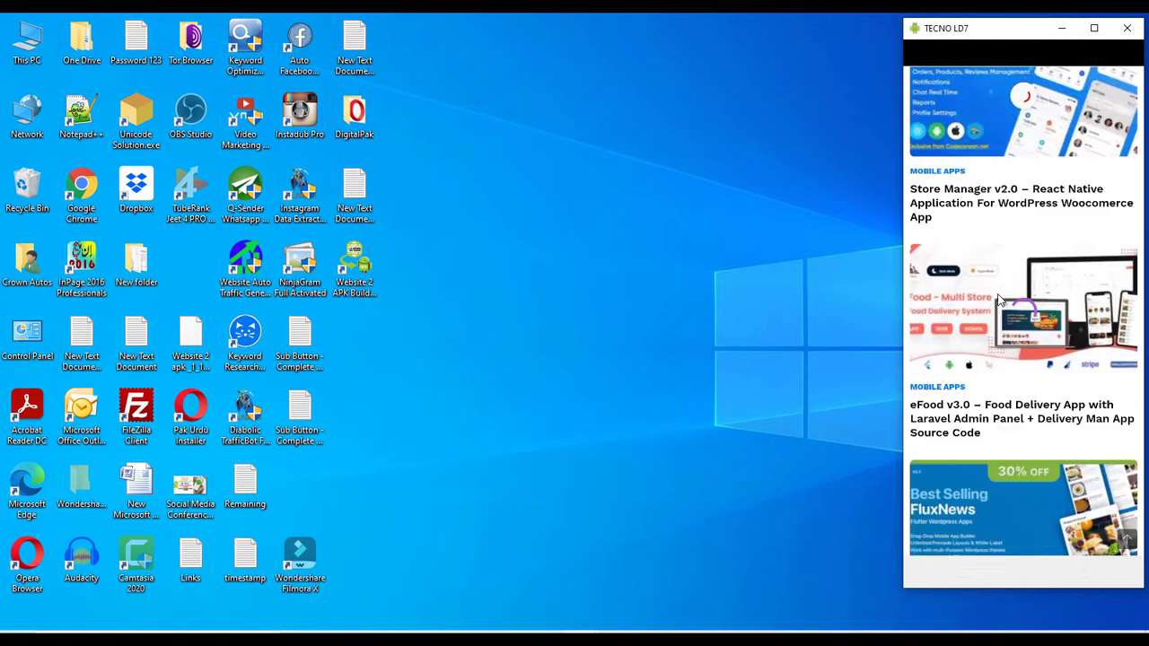
scroll(999, 301, down, 5)
scroll(999, 301, up, 20)
scroll(1000, 300, down, 10)
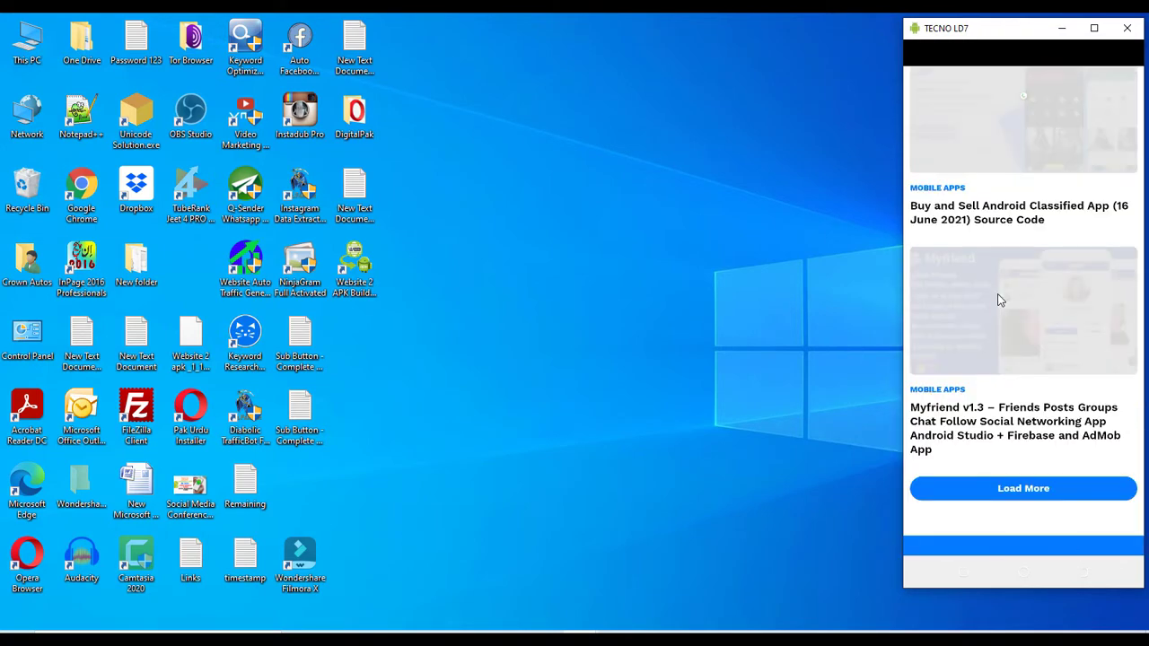
scroll(1000, 300, up, 3)
scroll(999, 301, up, 10)
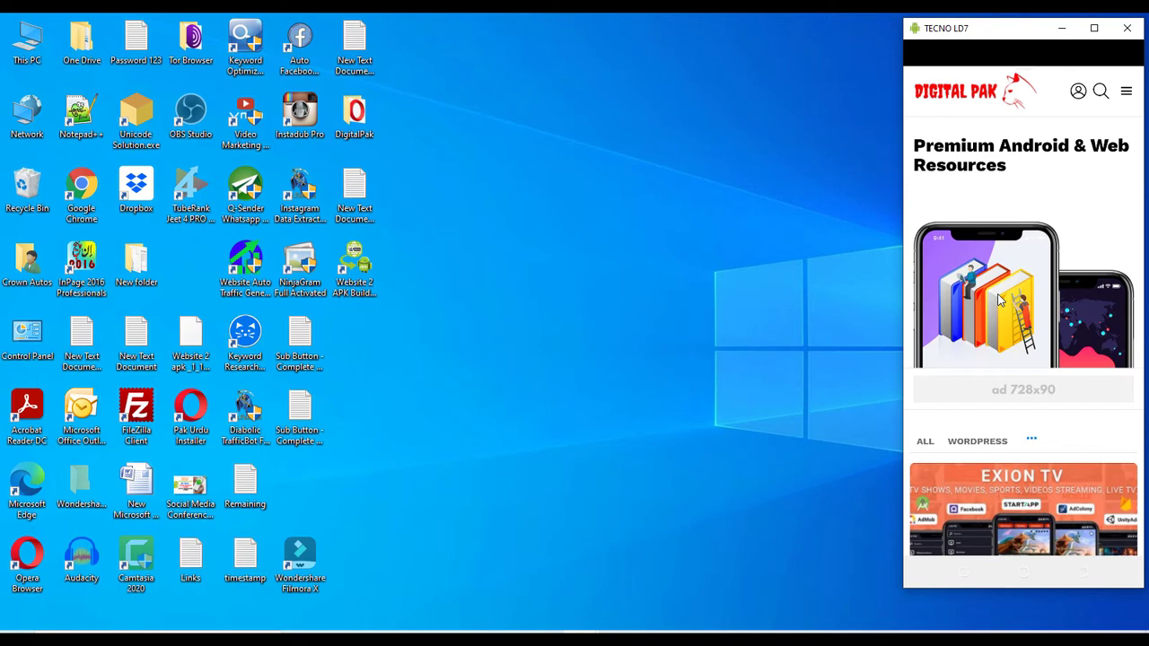
Step: Exit the sample app on the mirrored phone and return to its home screen
drag(999, 300, 940, 534)
right_click(940, 534)
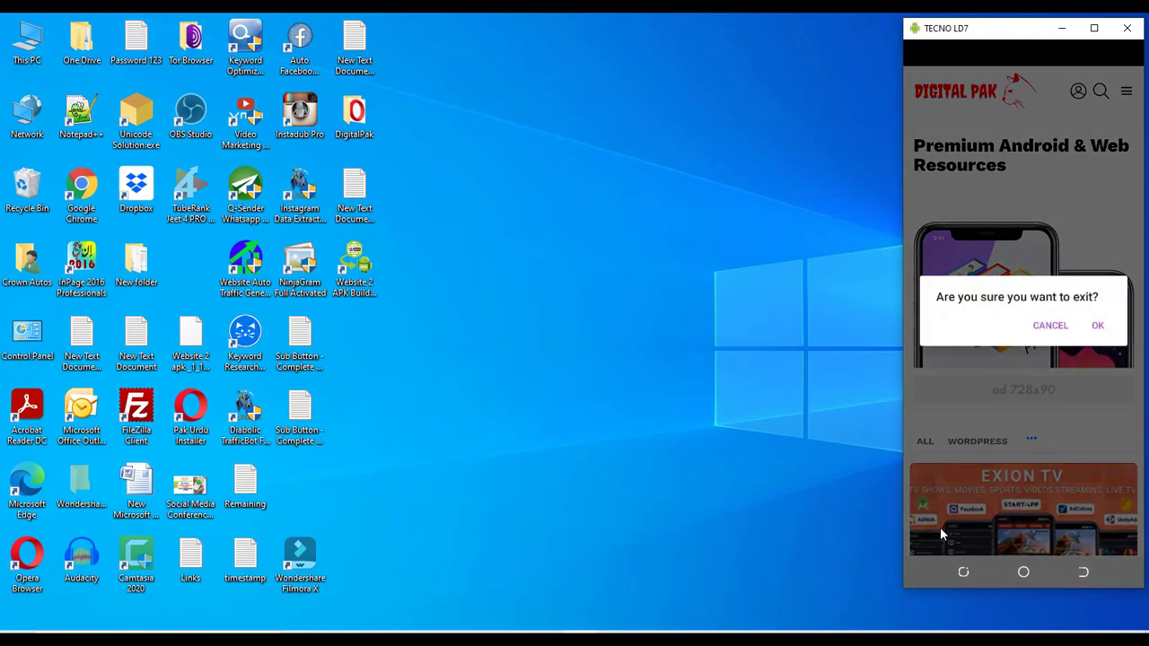
right_click(940, 531)
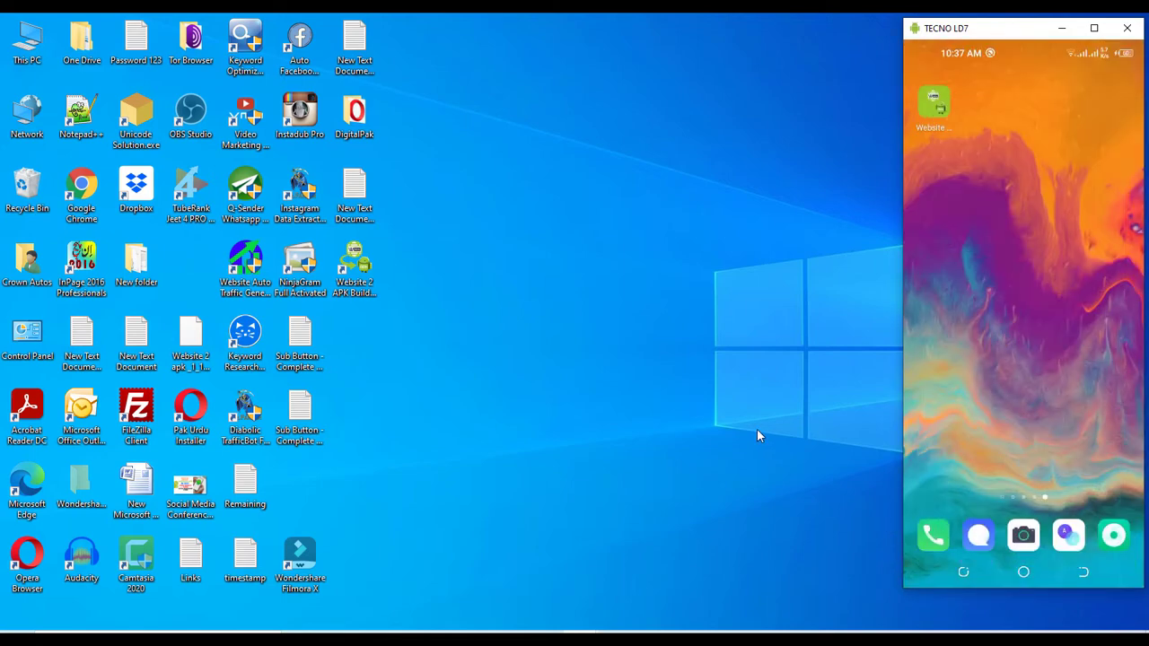
Step: Launch Website 2 APK Builder Pro from the desktop and reposition its window beside the phone mirror
click(353, 279)
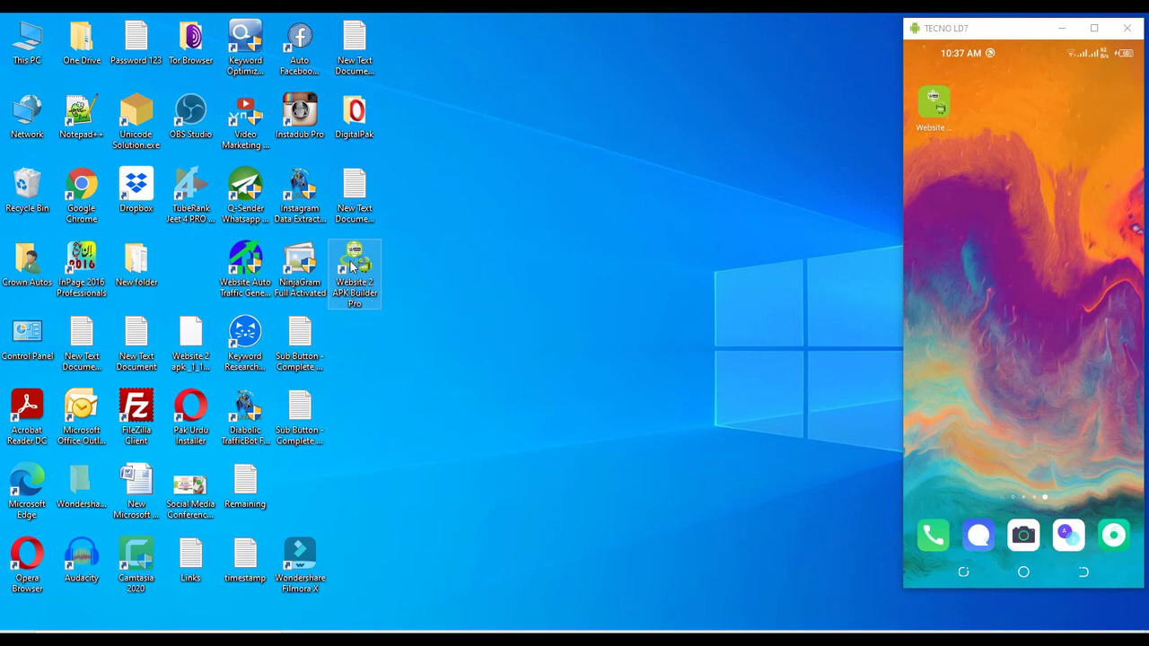
double_click(353, 266)
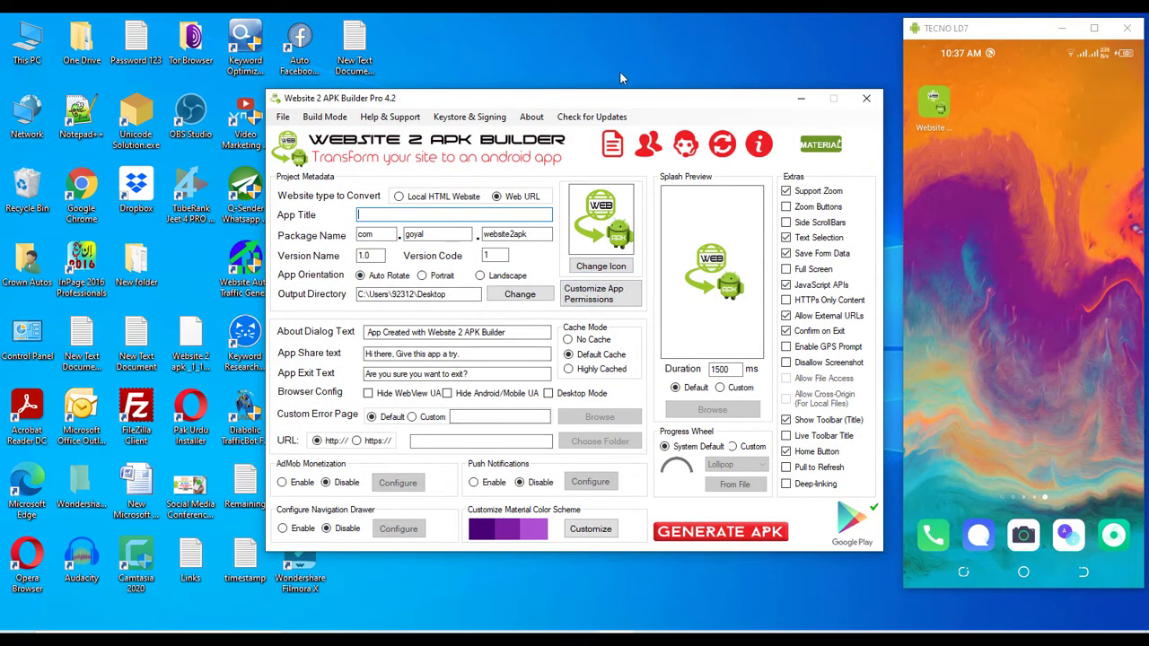
drag(592, 97, 555, 55)
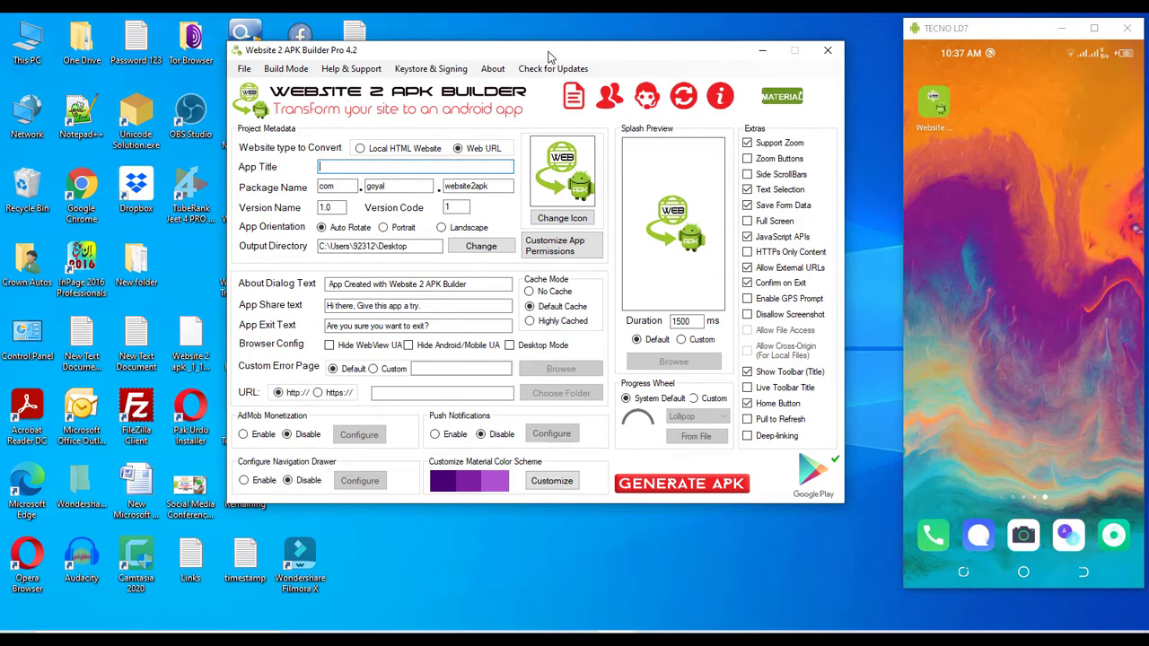
drag(551, 56, 542, 93)
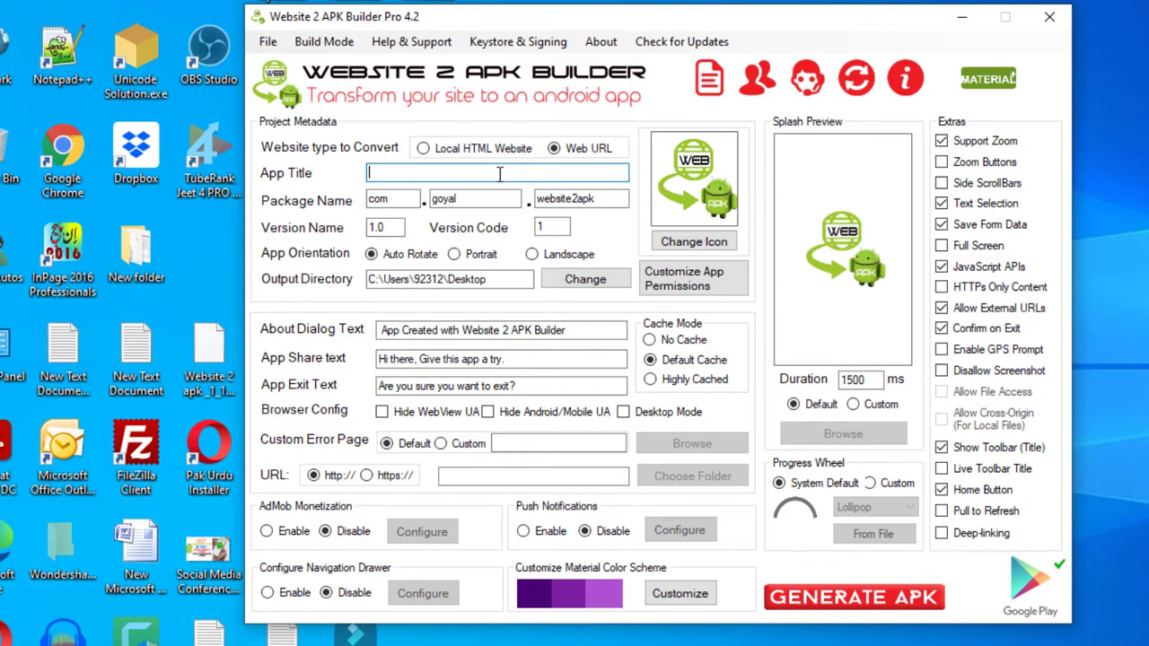
Step: Set the app title to DigitalPak and the middle part of the package name to digitalpak
text(DigitalPak)
drag(485, 199, 431, 200)
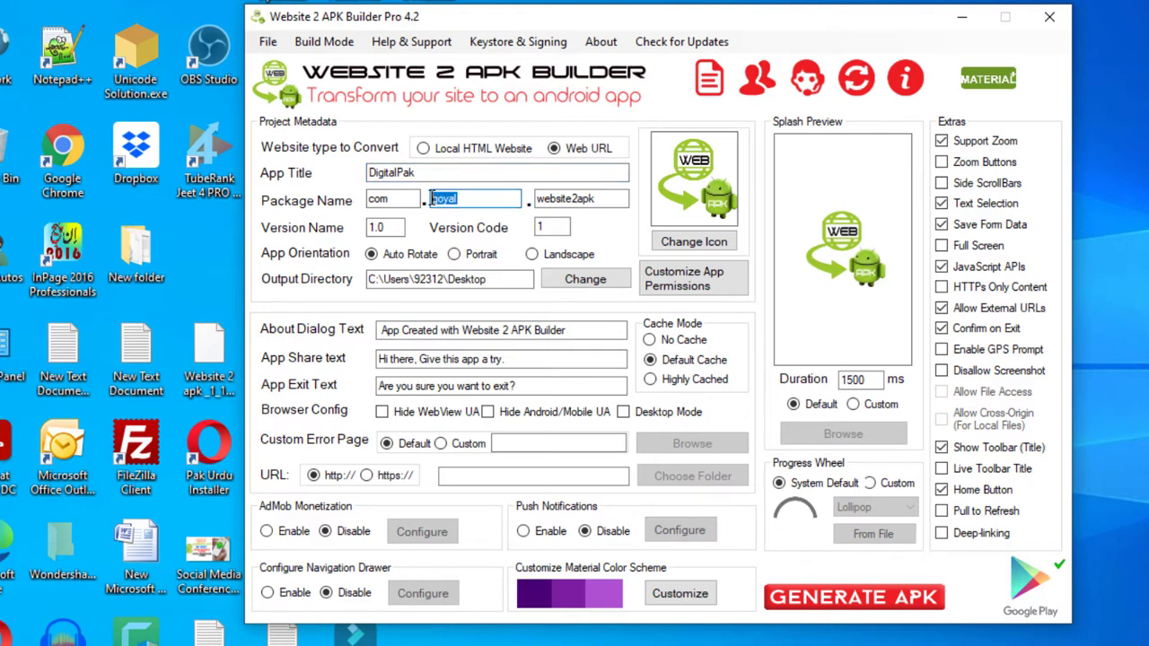
text(digitalpak)
key(Tab)
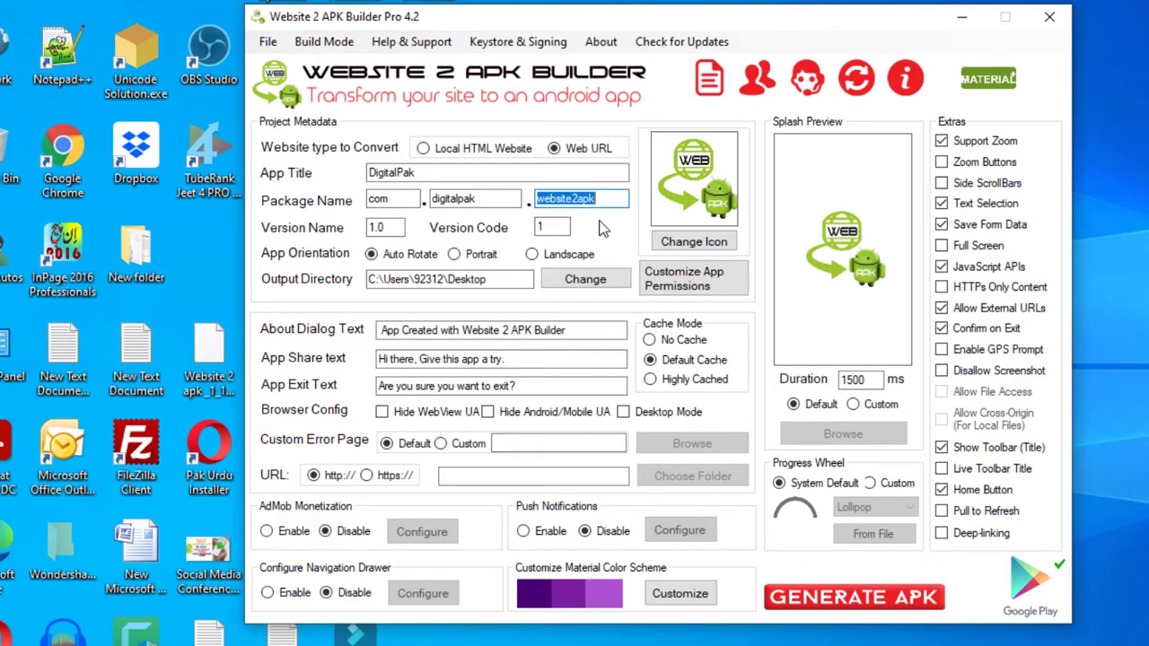
drag(600, 198, 436, 204)
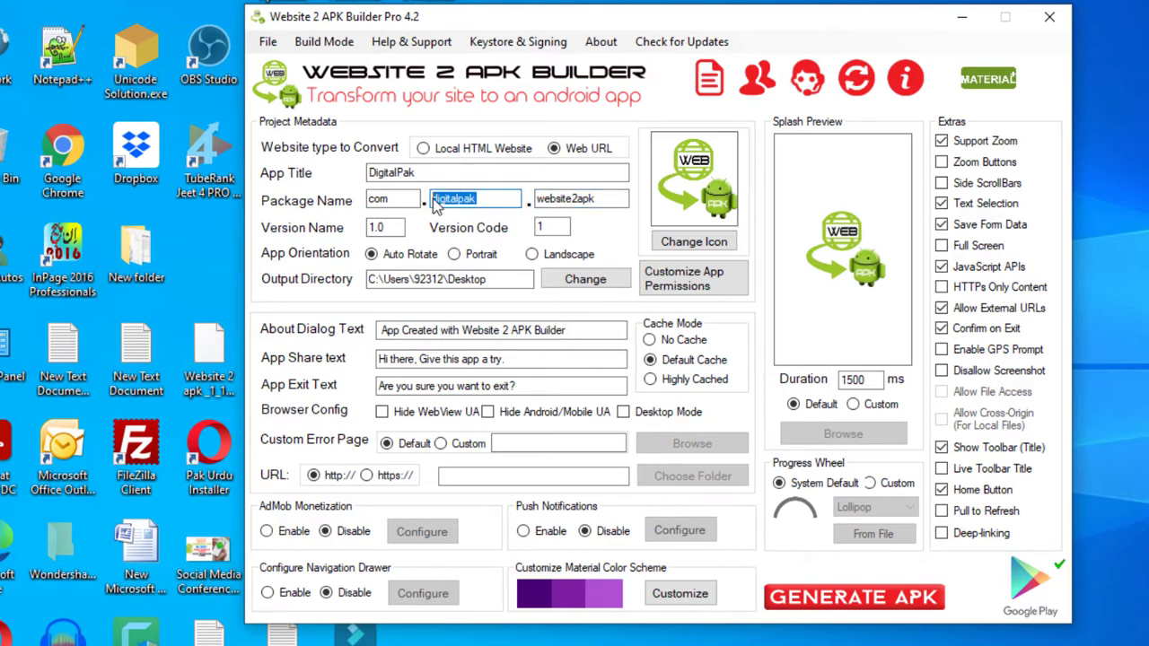
key(Tab)
key(shift+Tab)
Step: Set the version name to 2.0 and the version code to 2
double_click(372, 227)
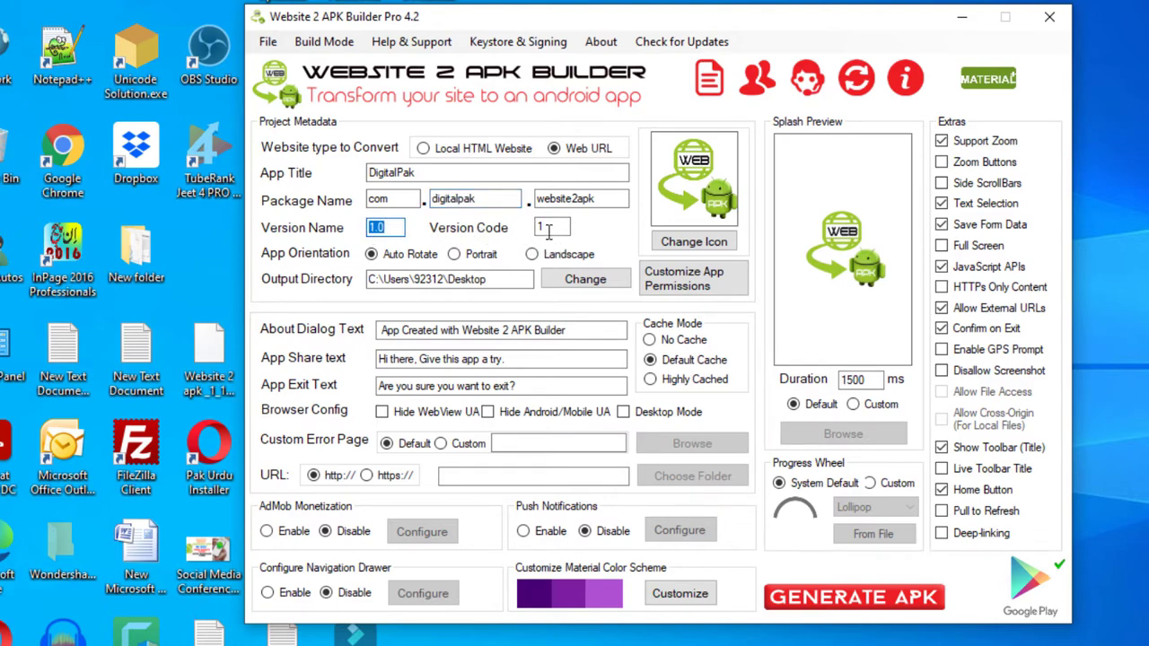
double_click(544, 227)
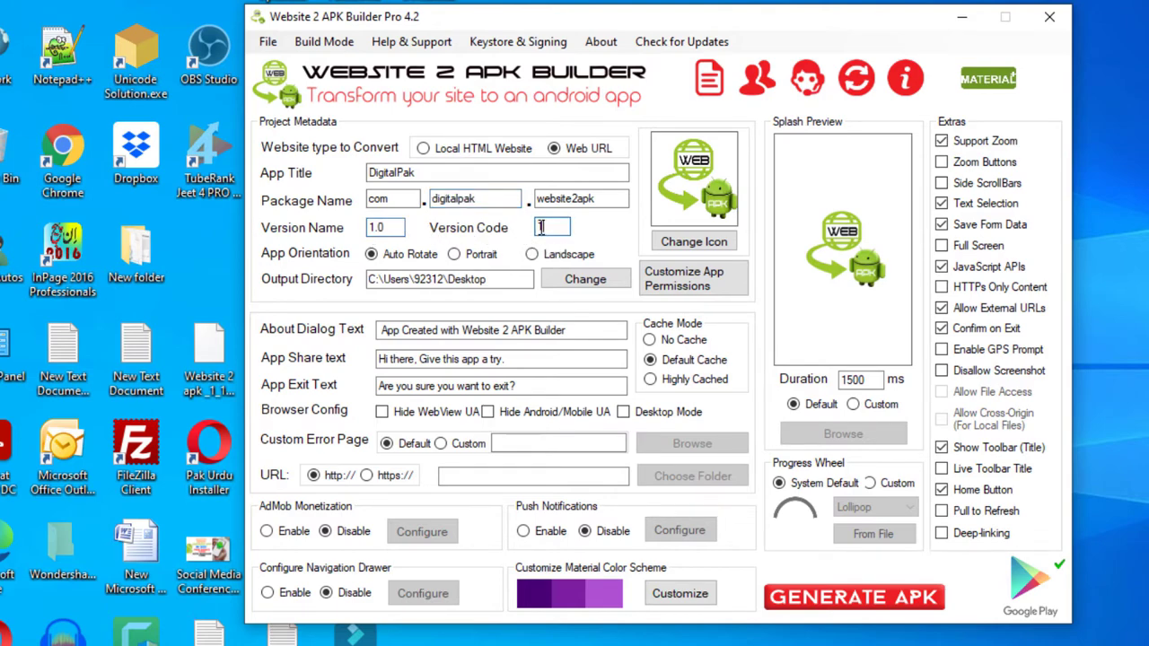
click(377, 228)
key(BackSpace)
text(2)
key(Tab)
text(2)
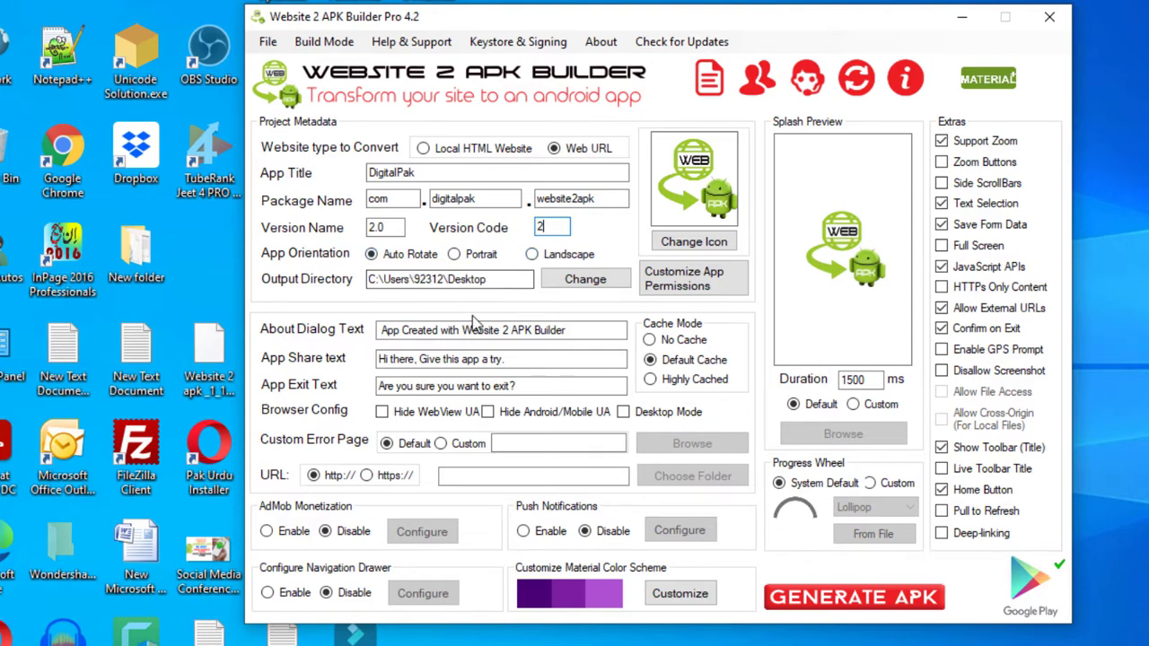
Step: Review the about dialog, share and exit texts, along with the browser configuration and custom error page options
click(378, 330)
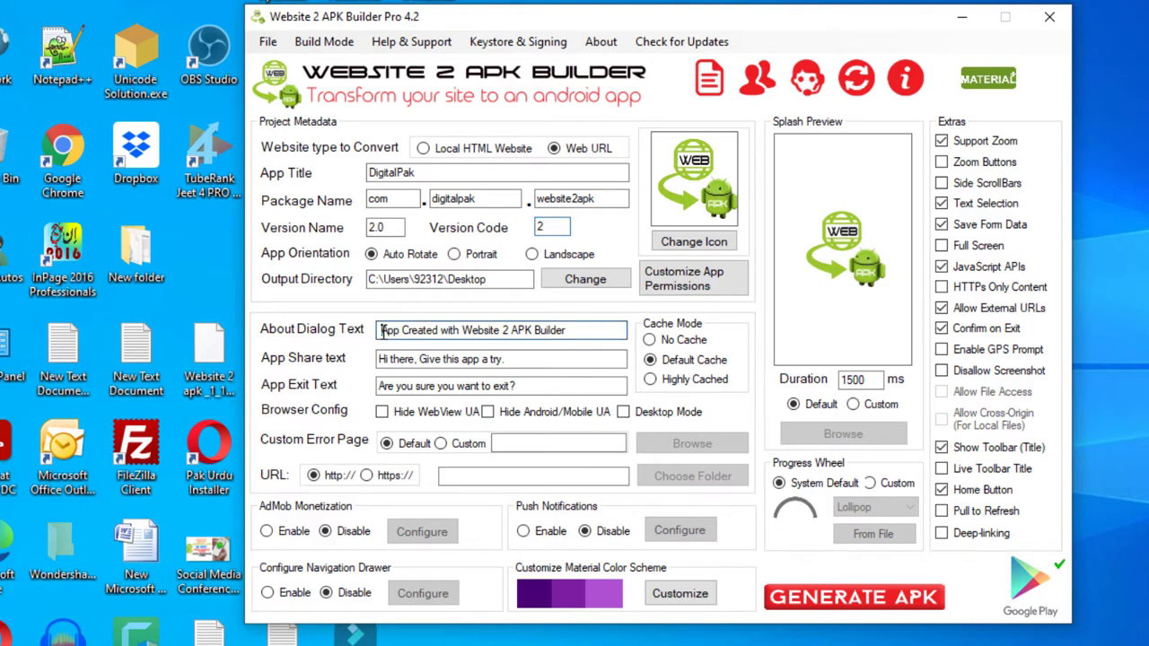
drag(378, 330, 585, 333)
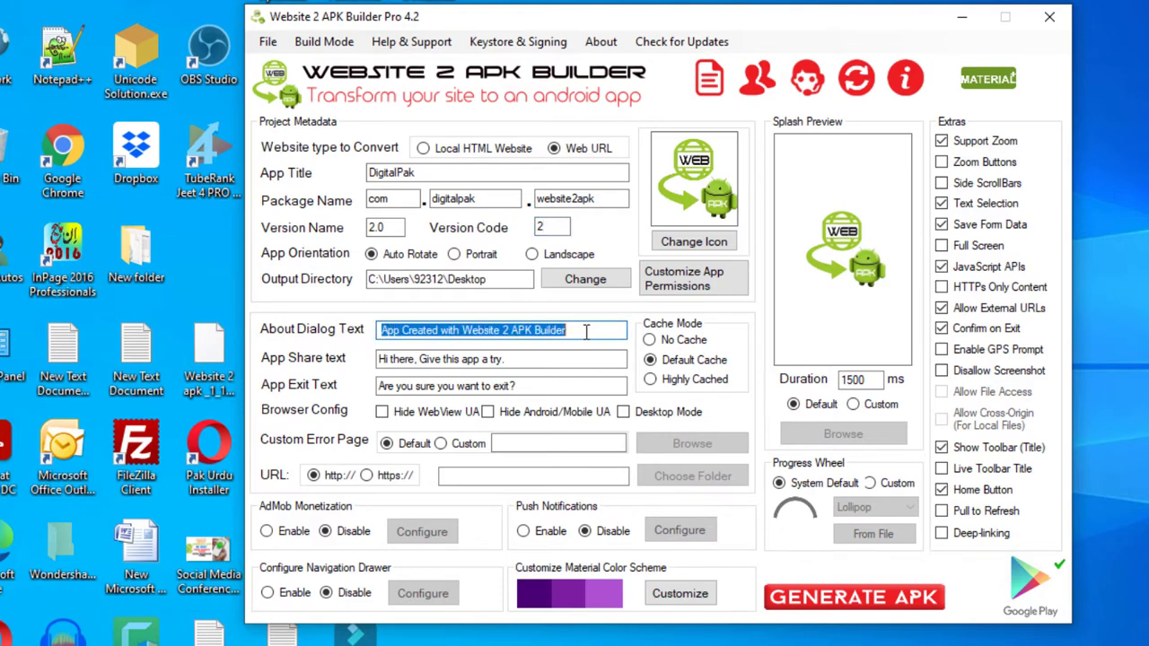
click(565, 330)
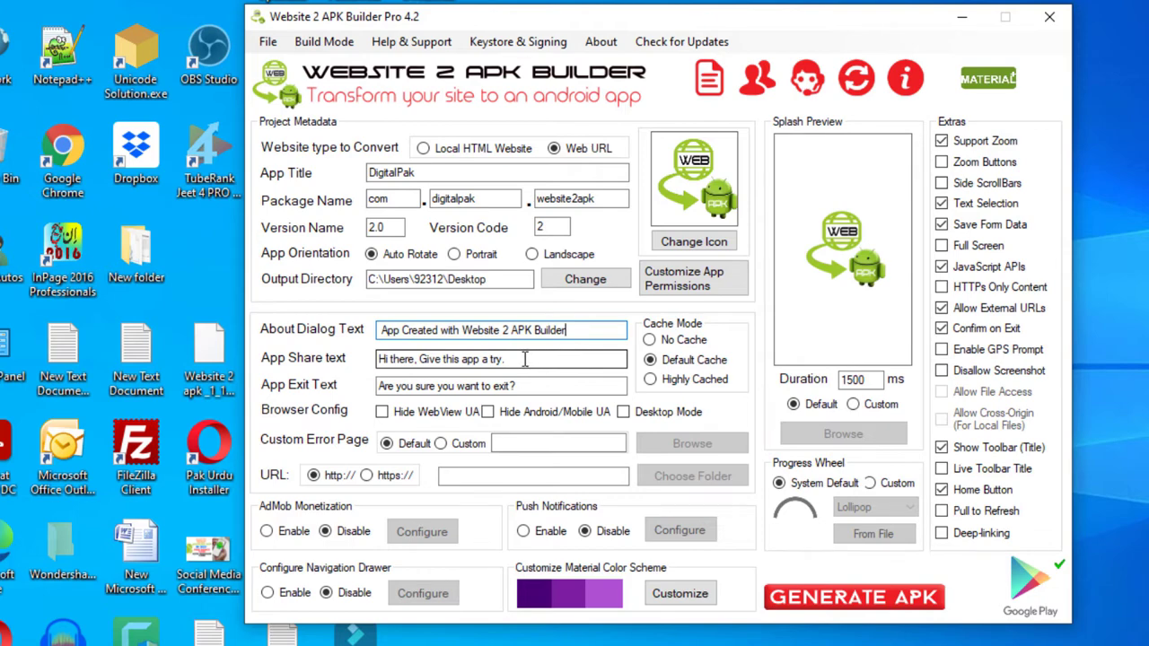
drag(535, 361, 368, 358)
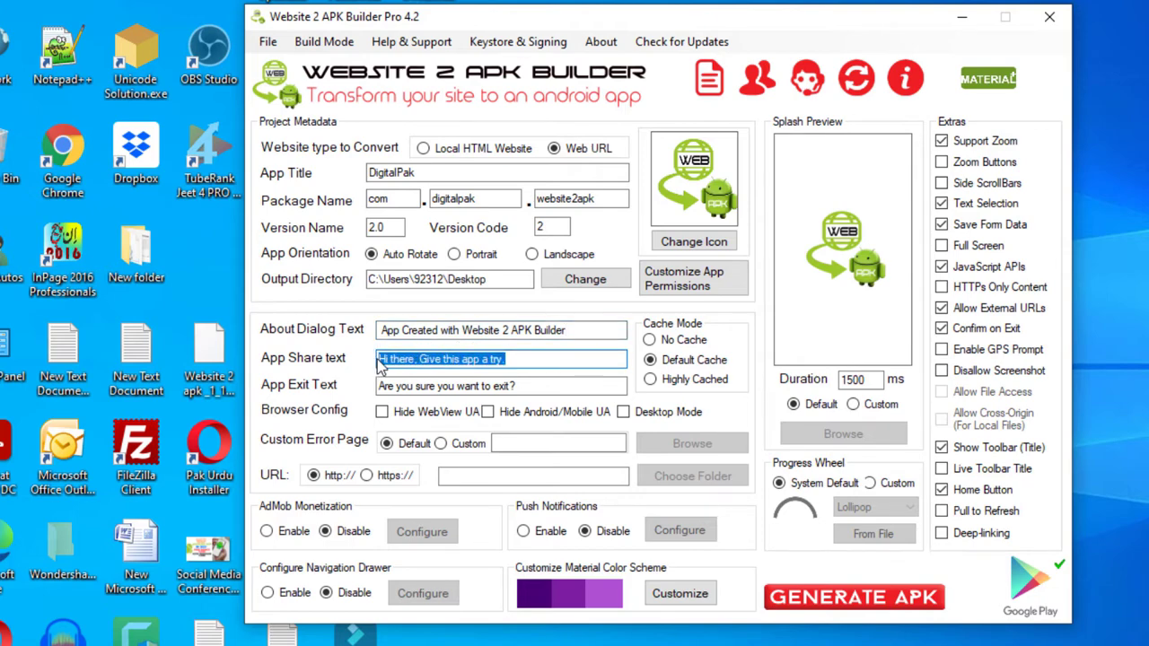
click(514, 360)
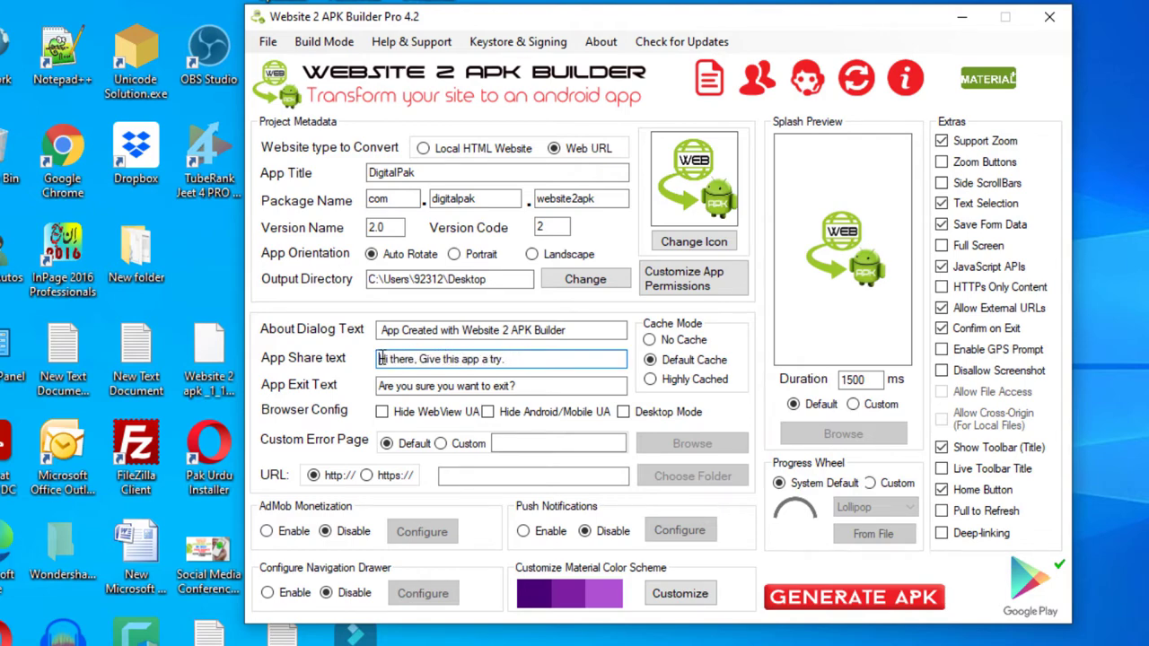
drag(381, 359, 382, 400)
click(532, 386)
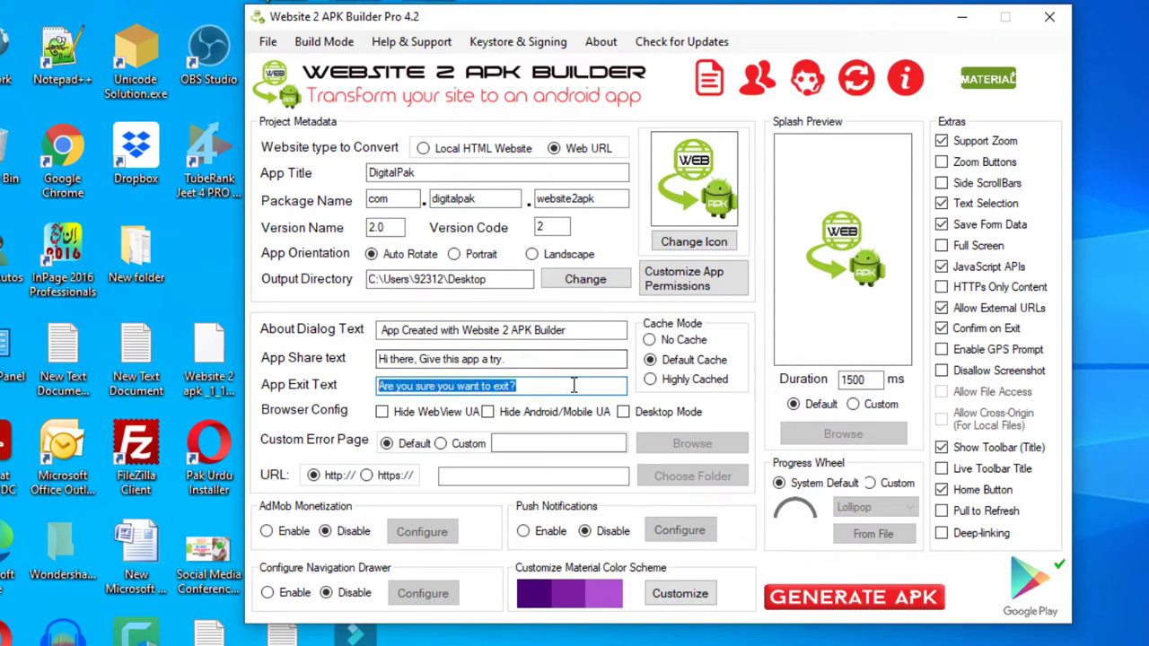
click(545, 386)
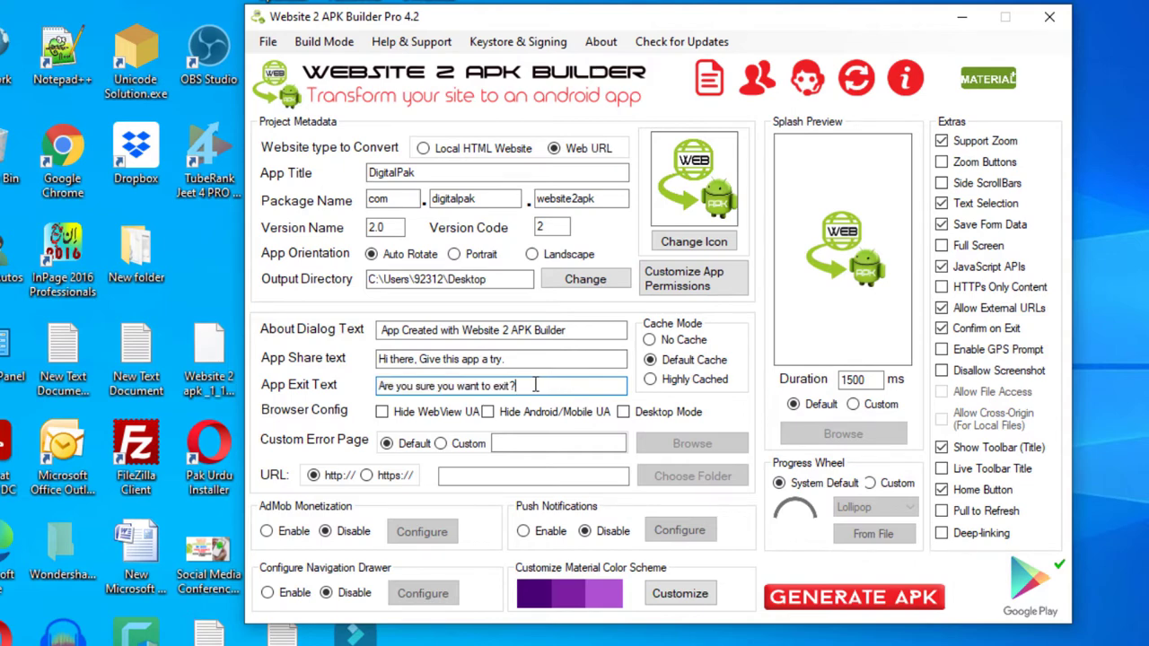
drag(536, 384, 352, 392)
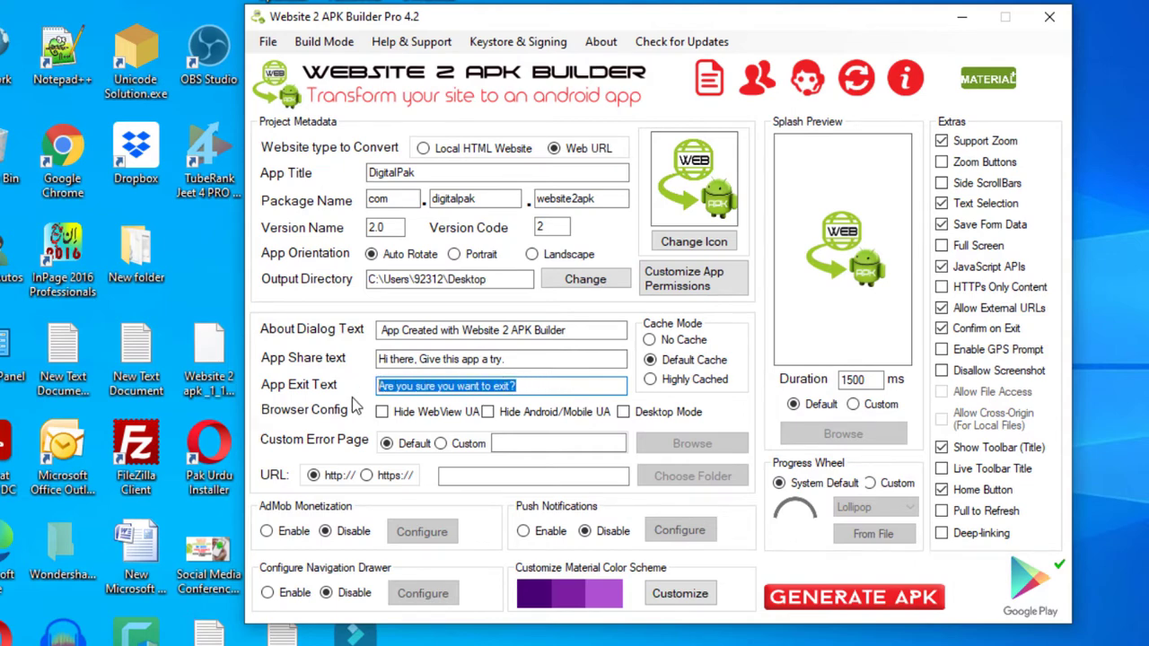
click(388, 415)
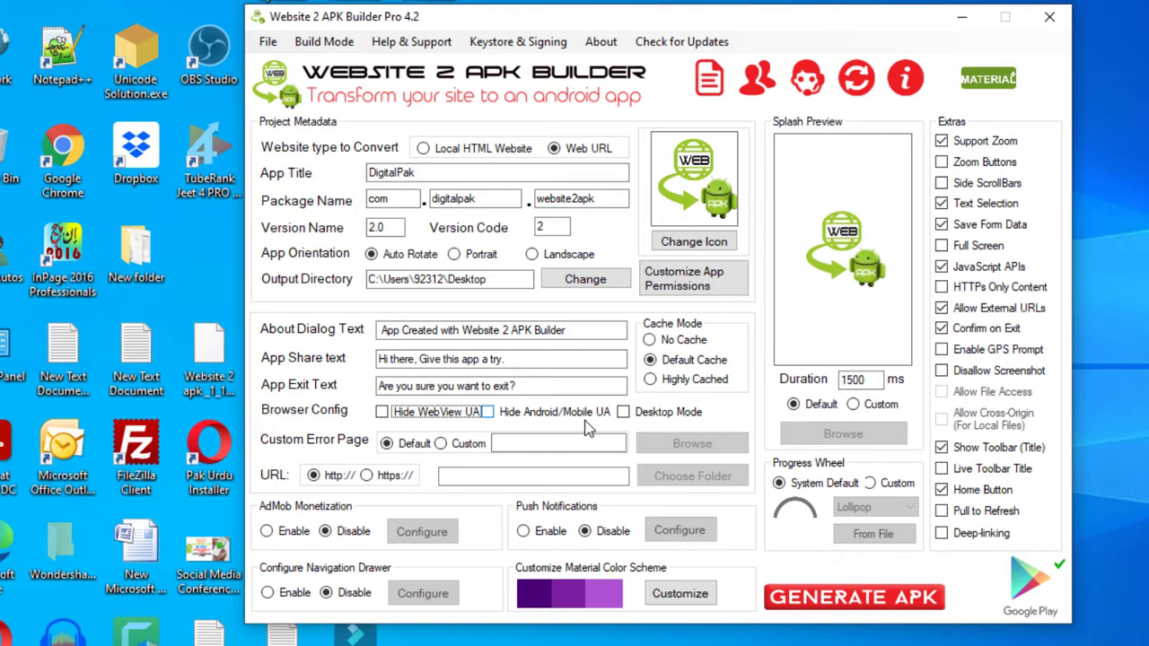
key(Tab)
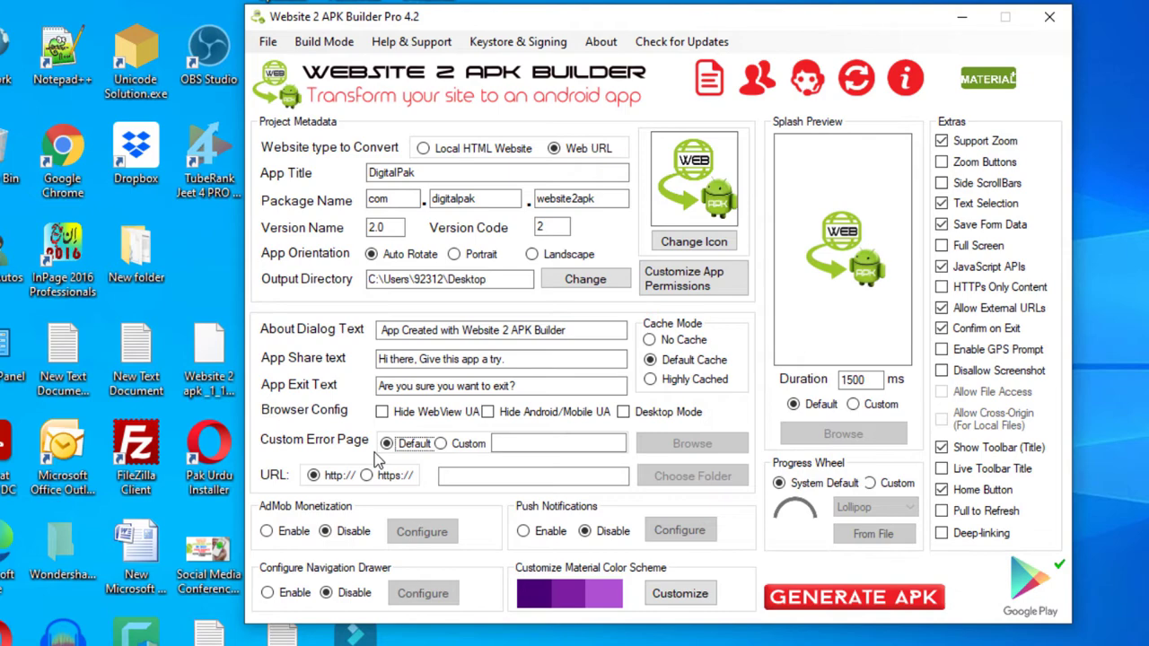
key(Tab)
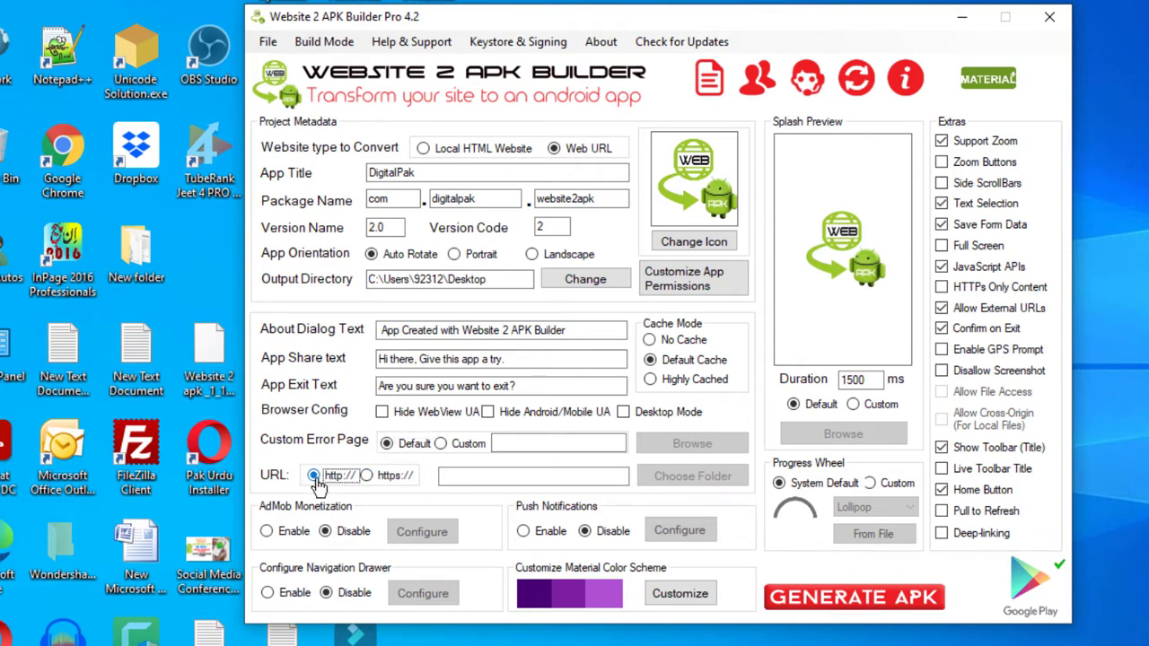
click(368, 481)
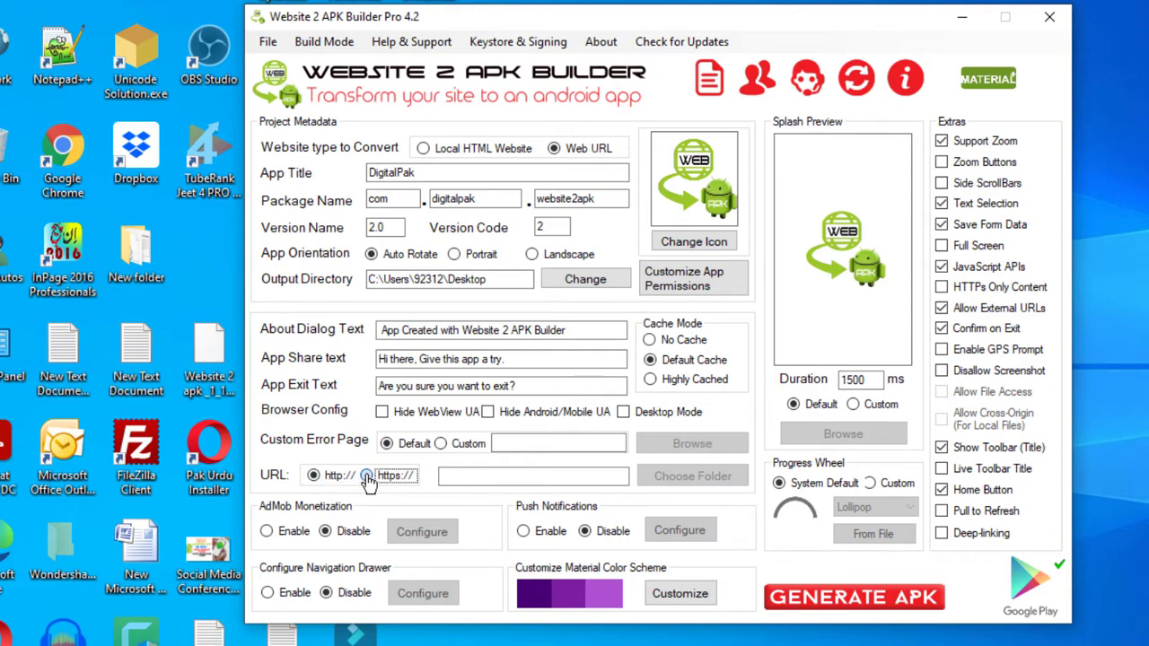
click(451, 476)
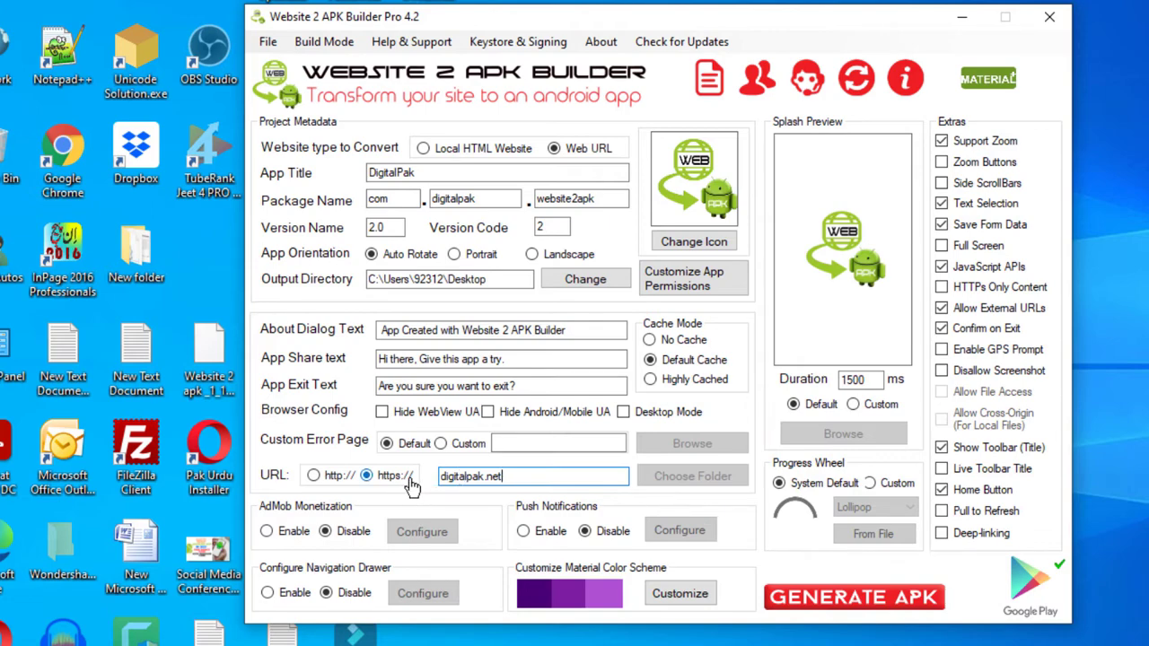
drag(441, 480, 496, 476)
click(516, 475)
Step: Enable AdMob monetization and turn on both the banner ad and the interstitial ad in its configuration
click(267, 531)
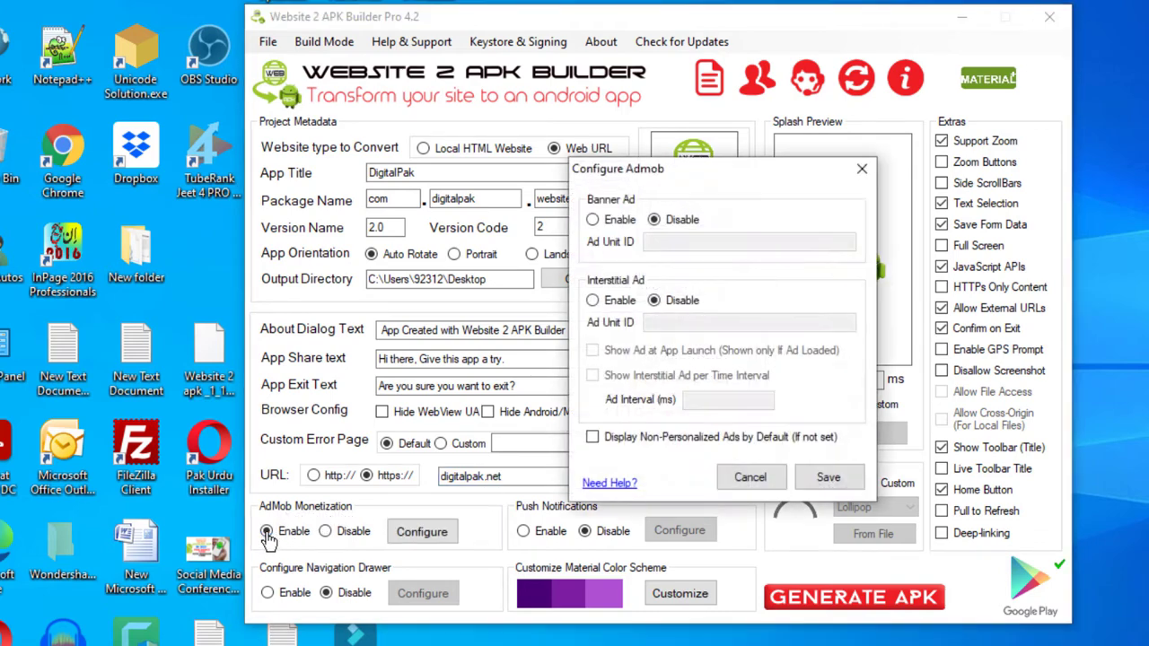
click(592, 220)
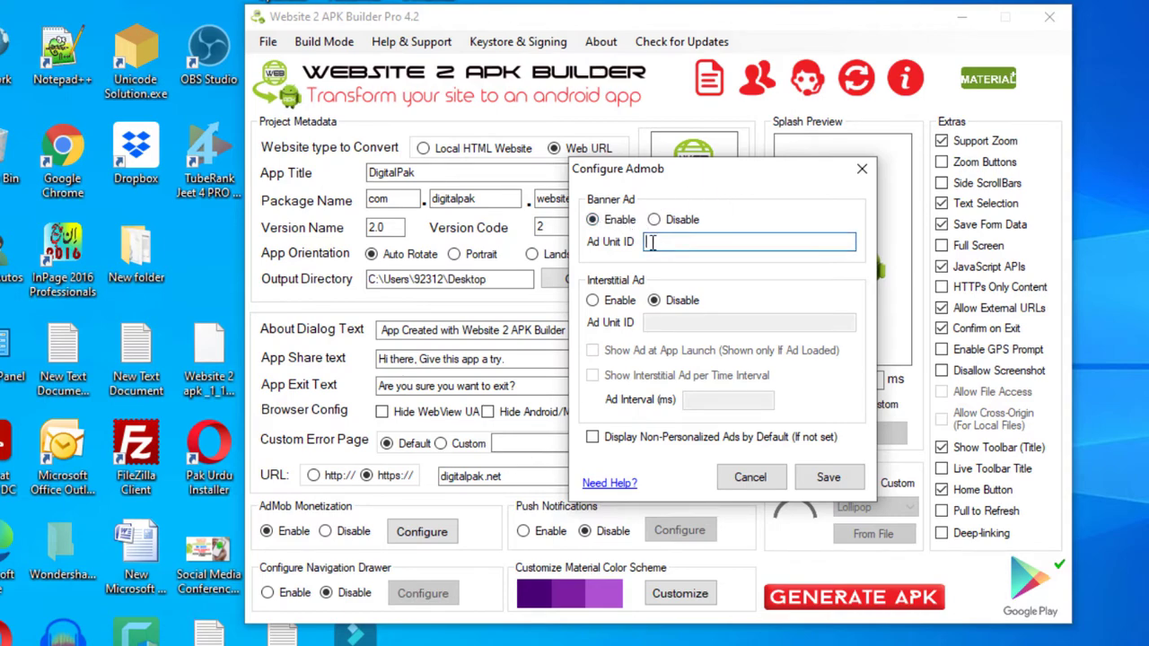
click(593, 301)
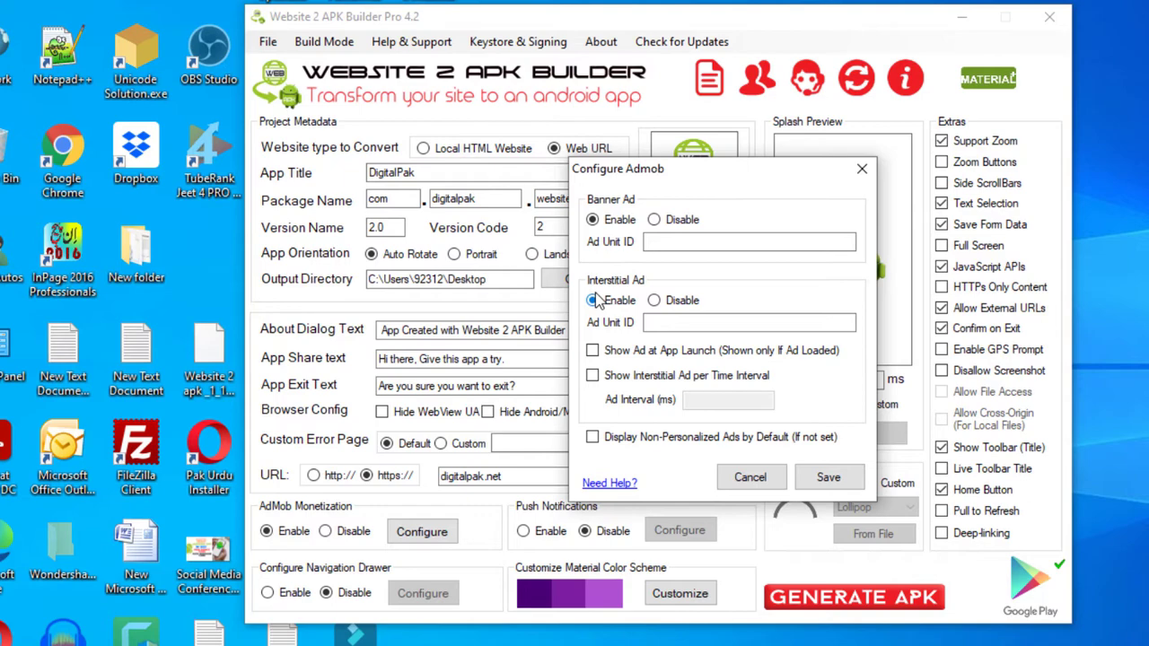
click(655, 323)
click(653, 243)
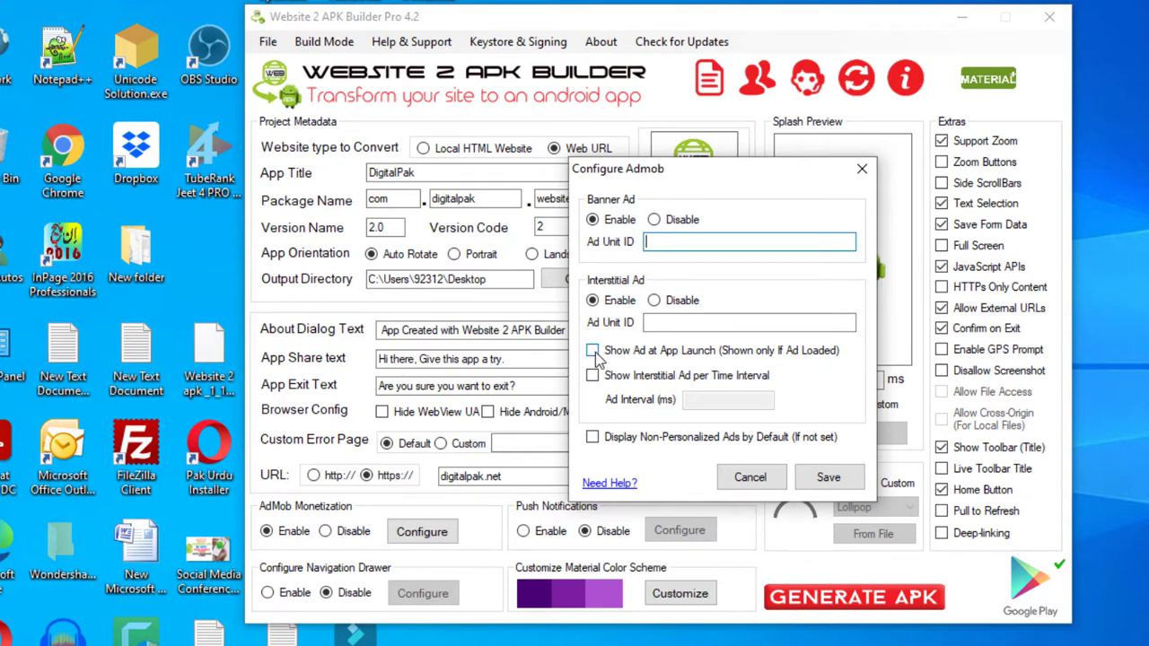
Step: Try the interstitial ad options for showing at app launch and per time interval, then switch both off
click(593, 351)
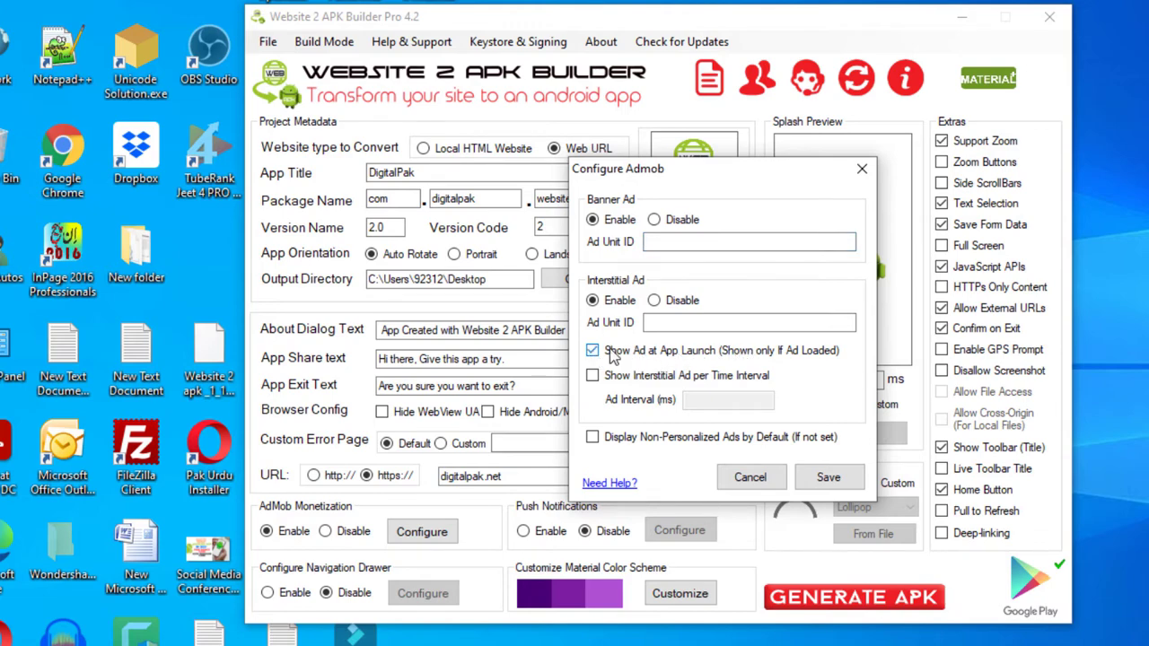
click(592, 351)
click(592, 375)
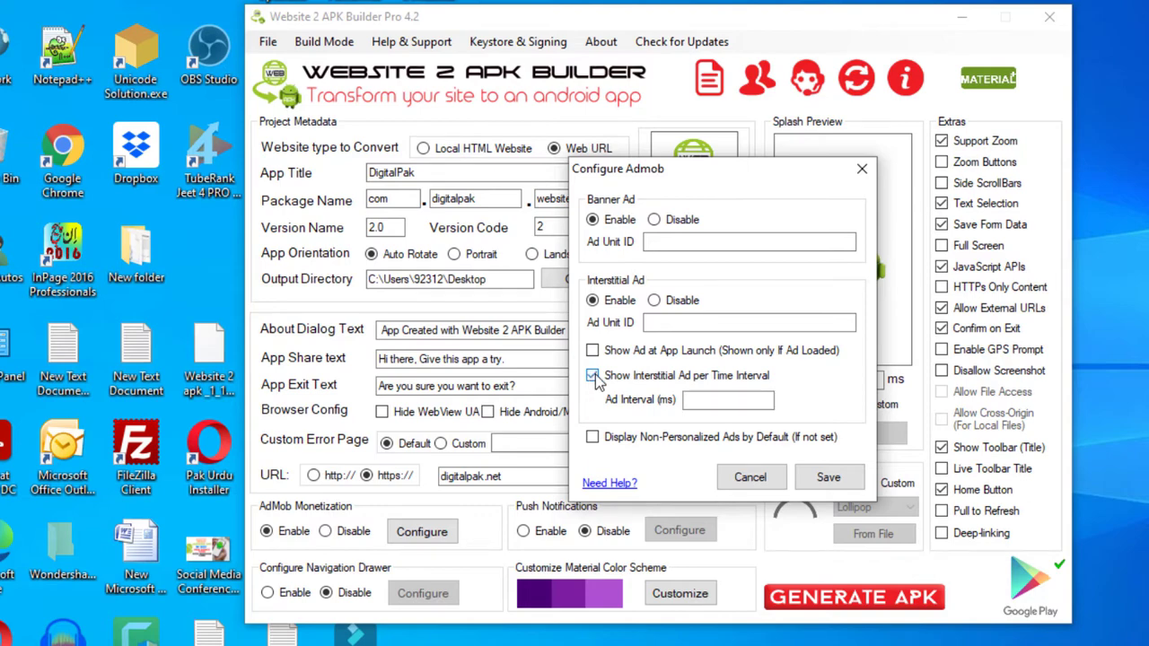
click(707, 400)
click(593, 377)
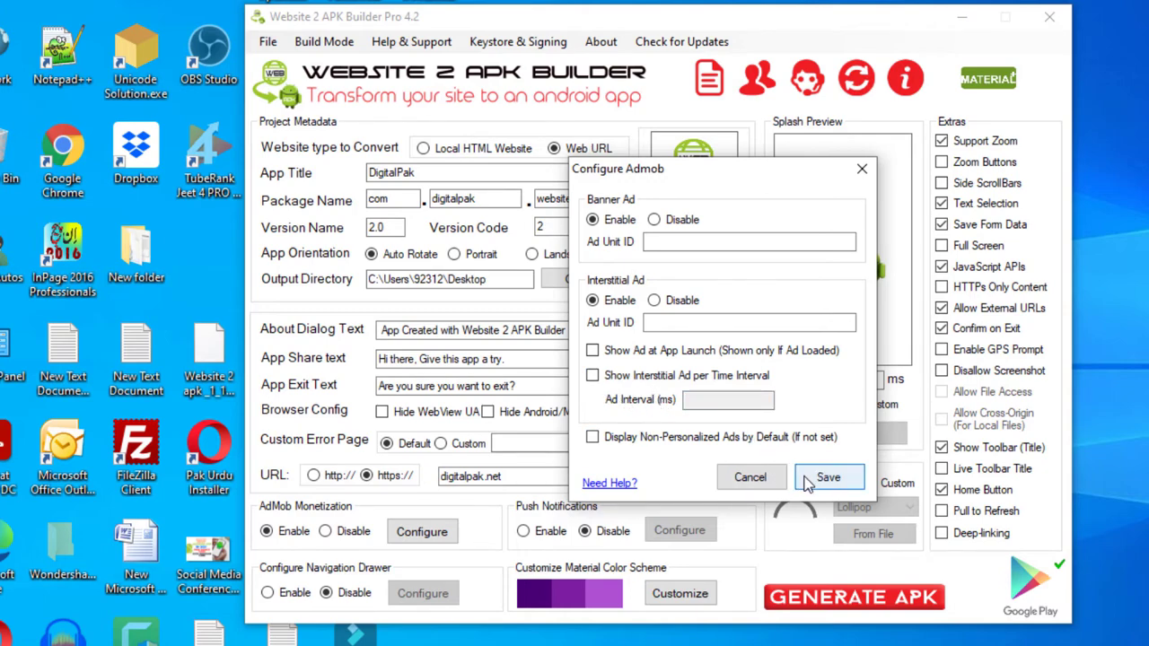
Step: Disable the interstitial and banner ads and save the AdMob configuration
click(654, 300)
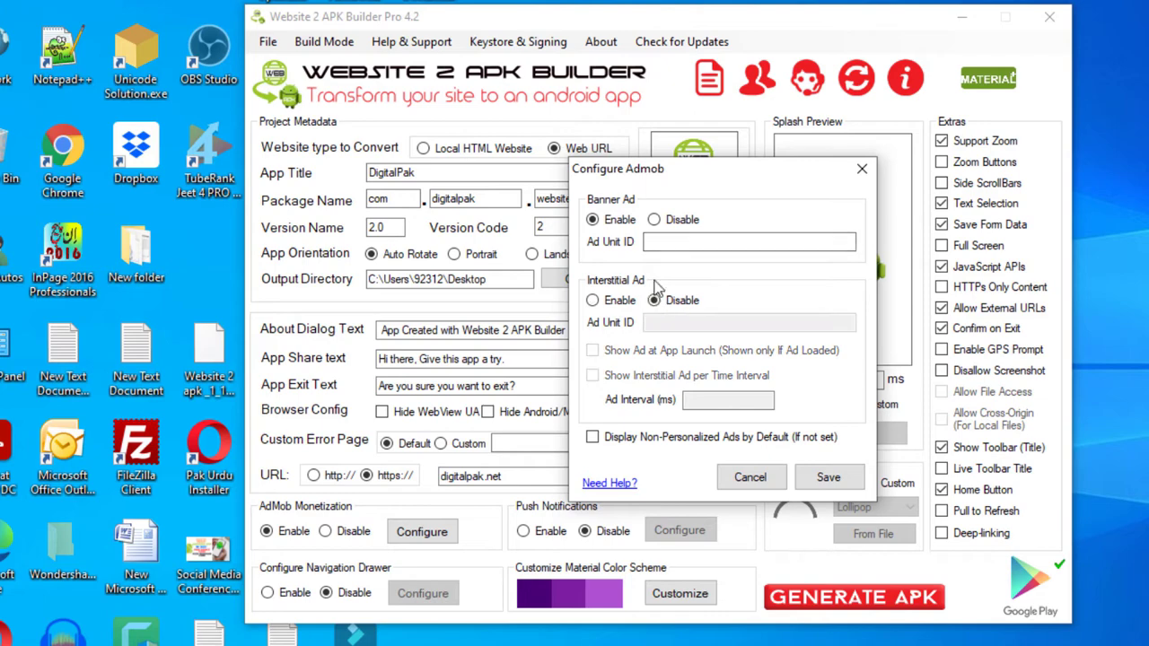
click(653, 220)
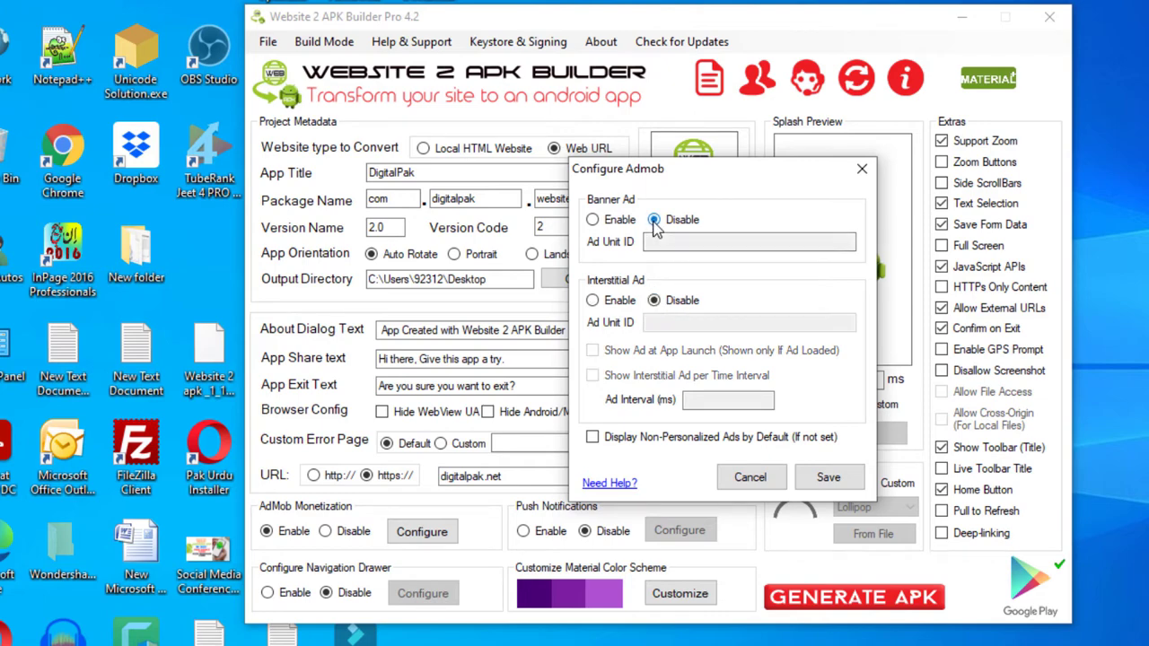
click(812, 479)
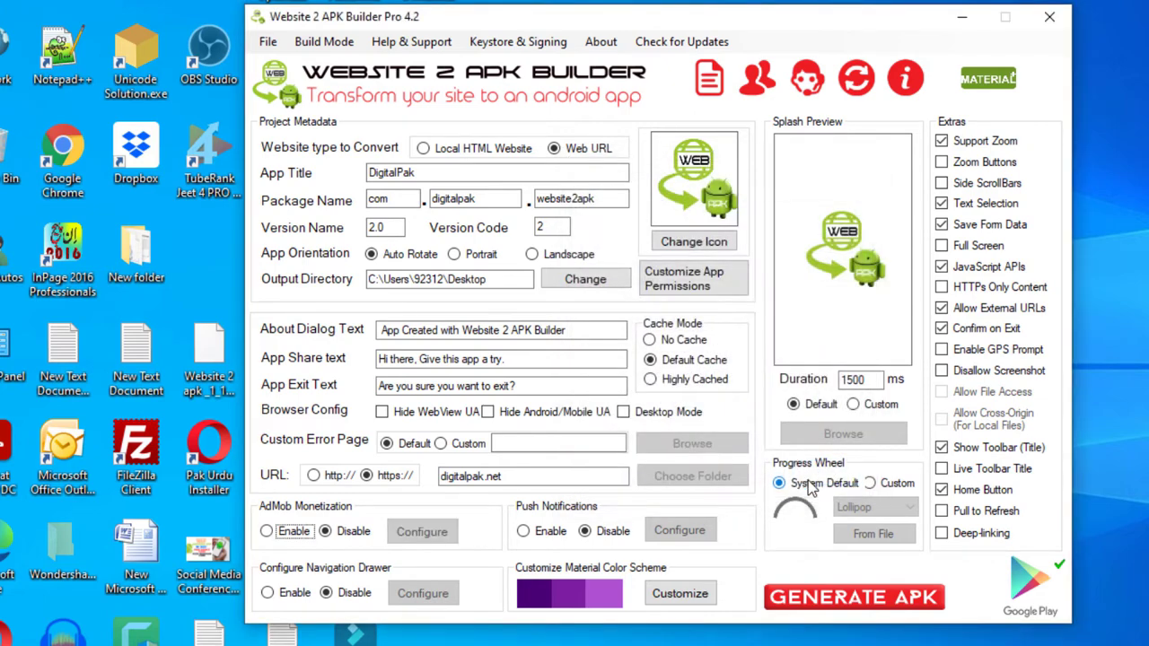
Step: Examine the Title and Redirect URL columns of the navigation drawer menu designer and close it without adding entries
click(296, 593)
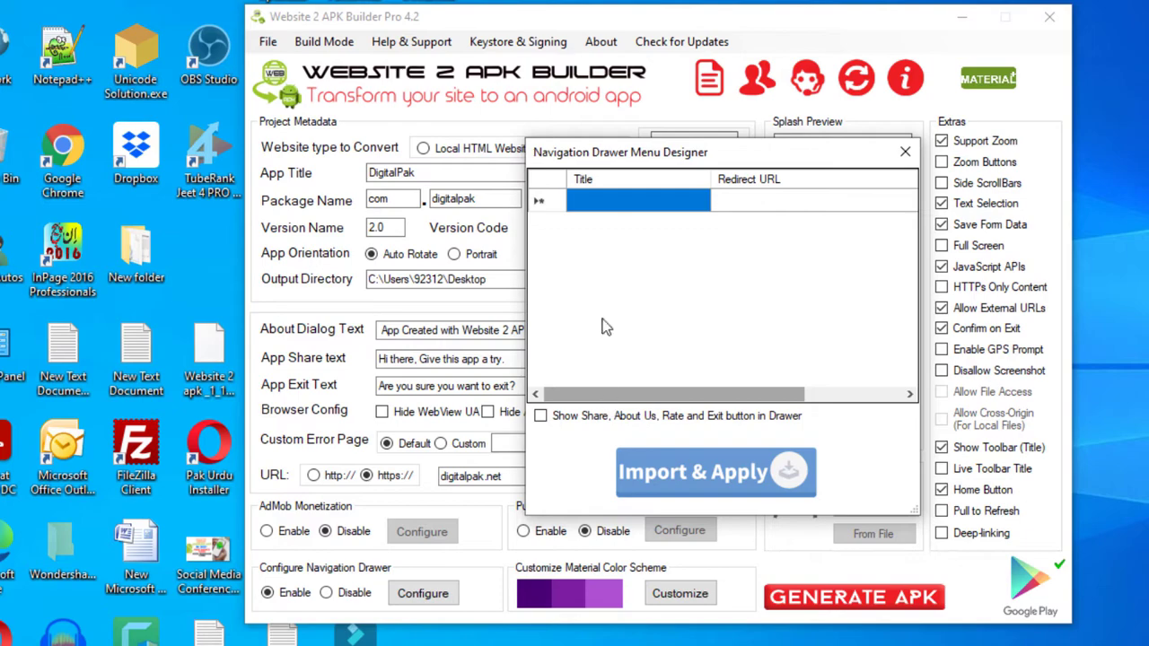
click(616, 199)
click(734, 211)
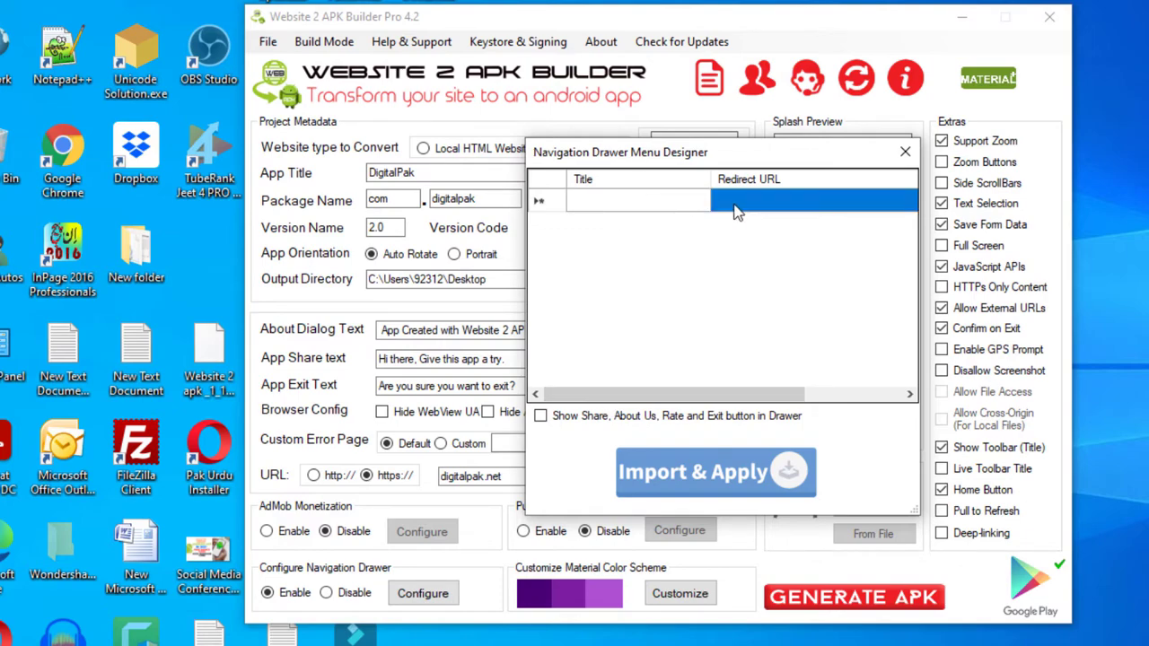
drag(664, 394, 611, 395)
click(905, 151)
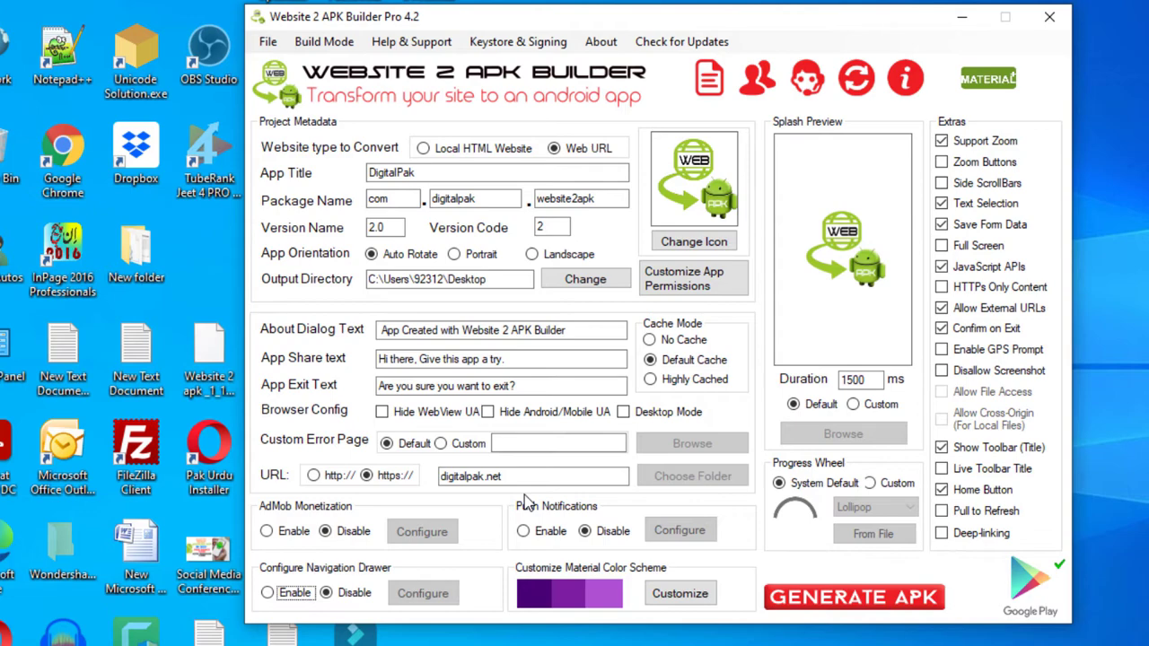
Step: Look through the image picker for the app icon and leave it without choosing a file
click(696, 244)
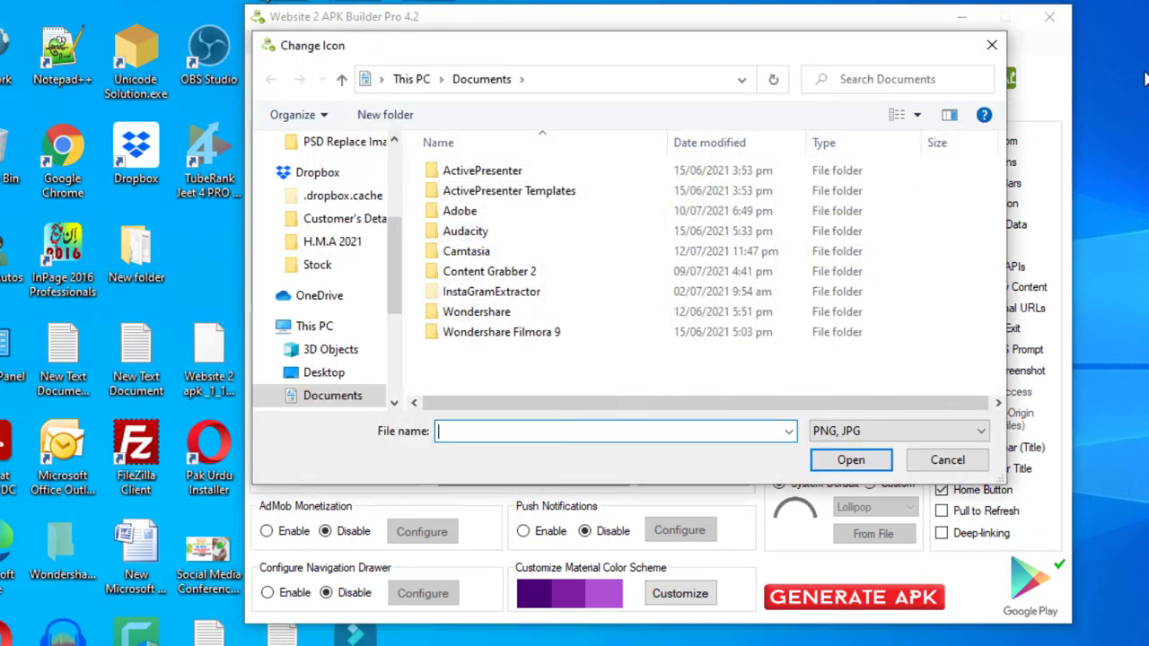
key(Escape)
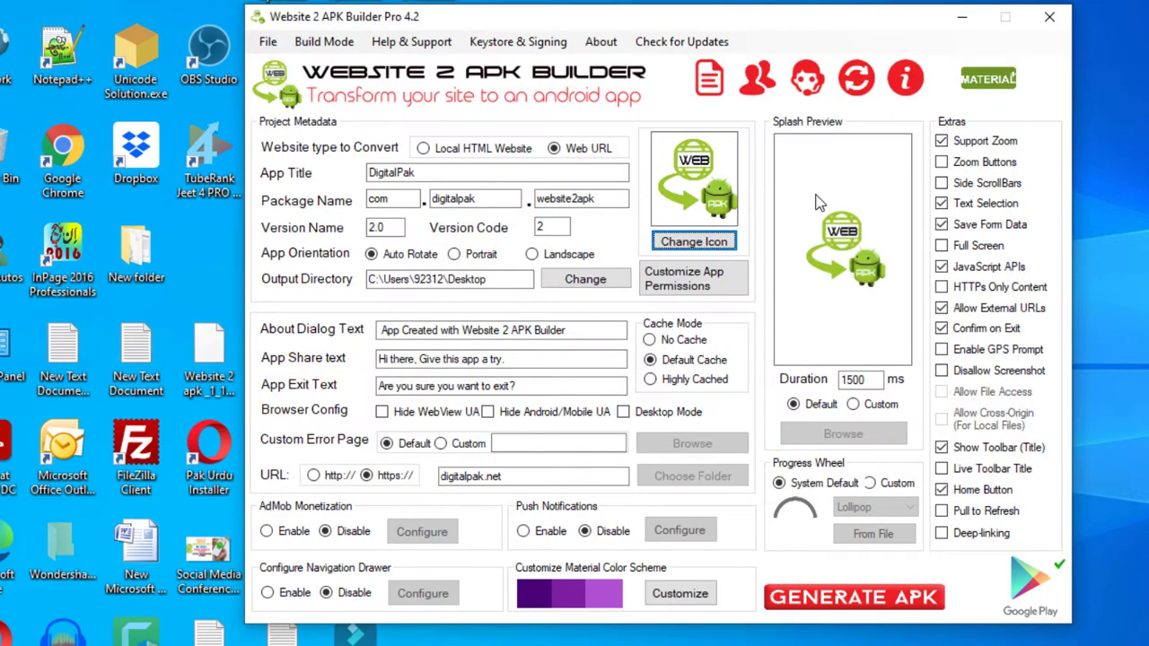
click(664, 250)
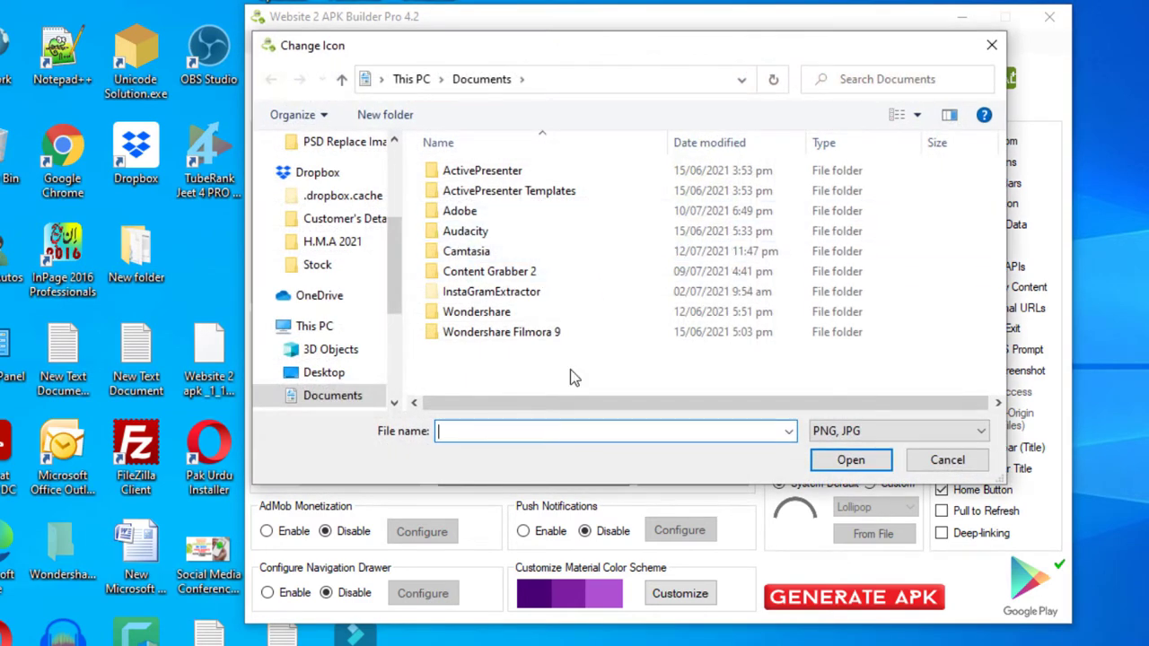
click(671, 370)
click(947, 461)
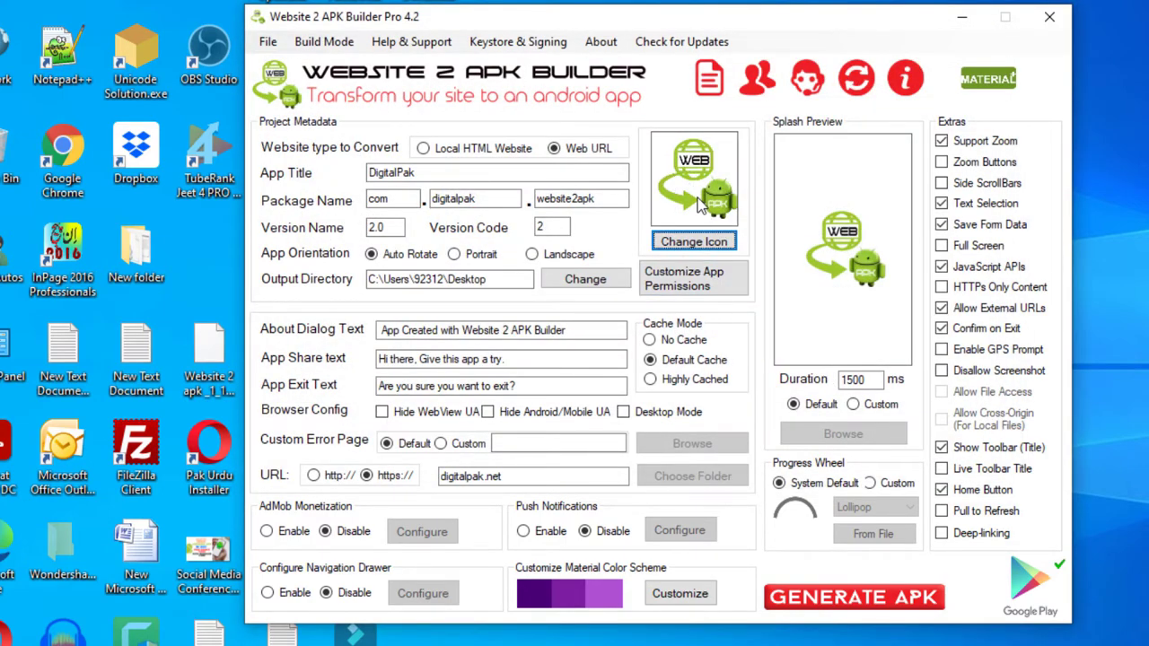
Step: Try the custom splash option, return it to Default, and inspect the push notification configuration without applying anything
click(853, 405)
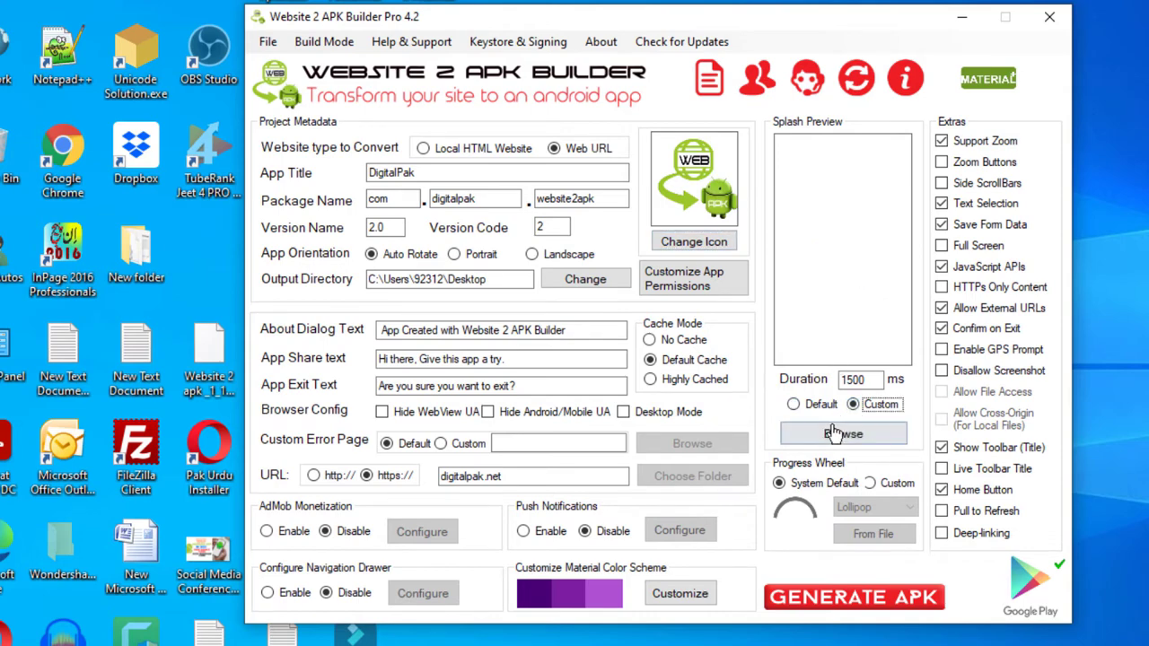
click(794, 405)
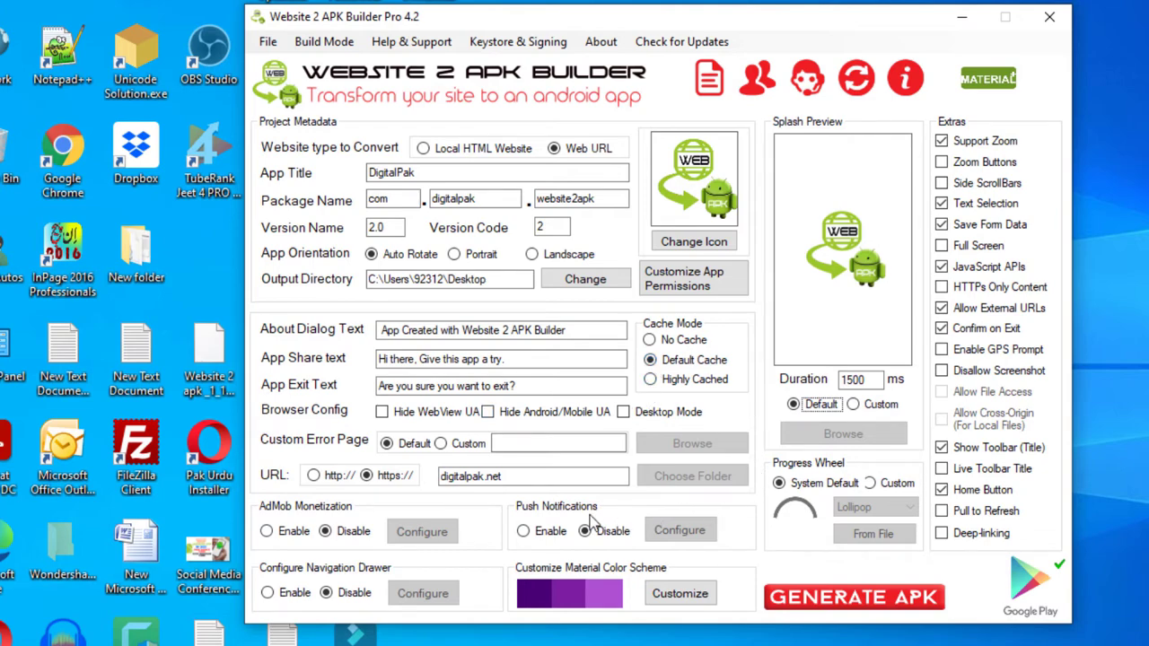
click(524, 533)
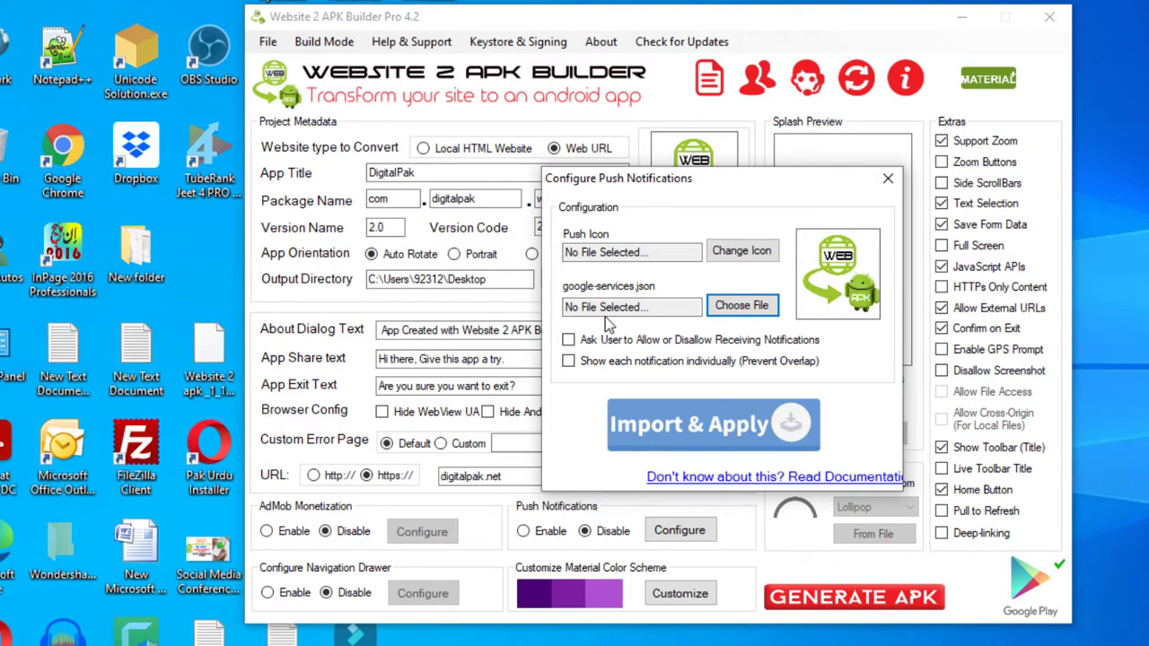
click(887, 178)
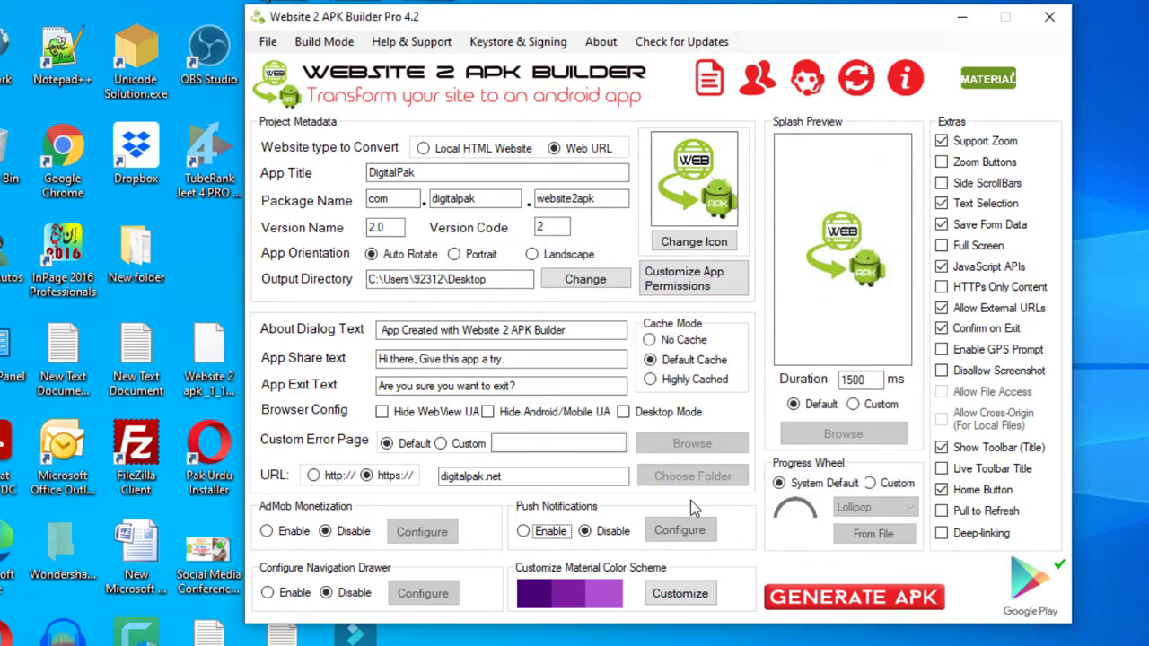
Step: Try the custom Gingerbread progress wheel and switch back to System Default
click(869, 483)
click(873, 516)
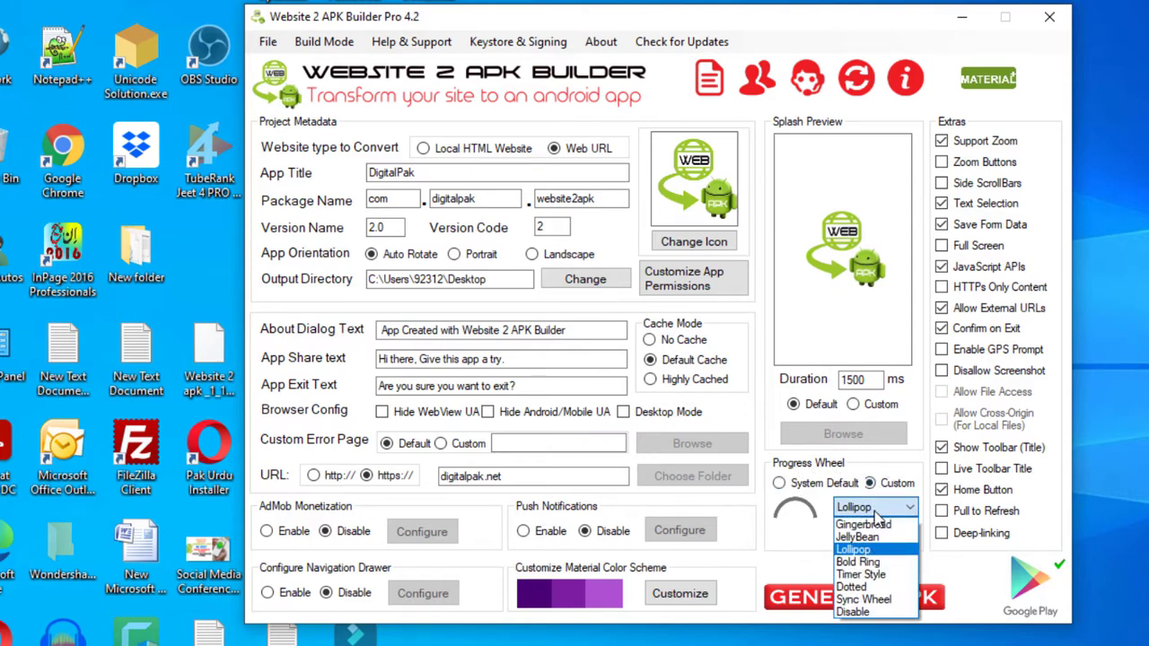
click(864, 535)
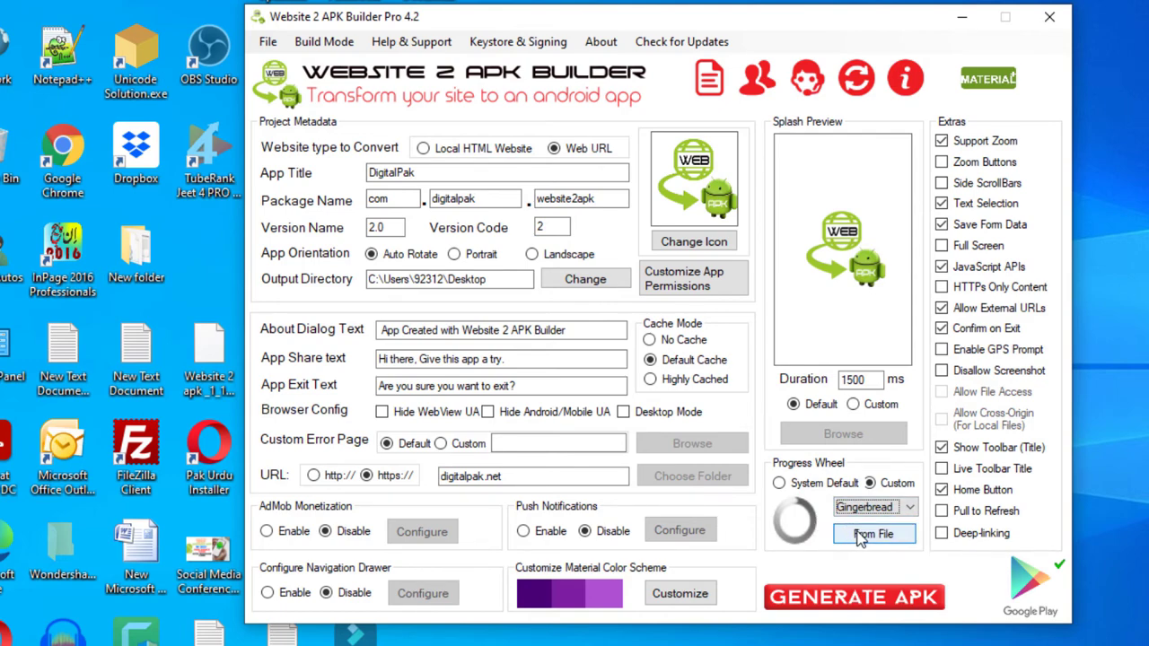
click(779, 483)
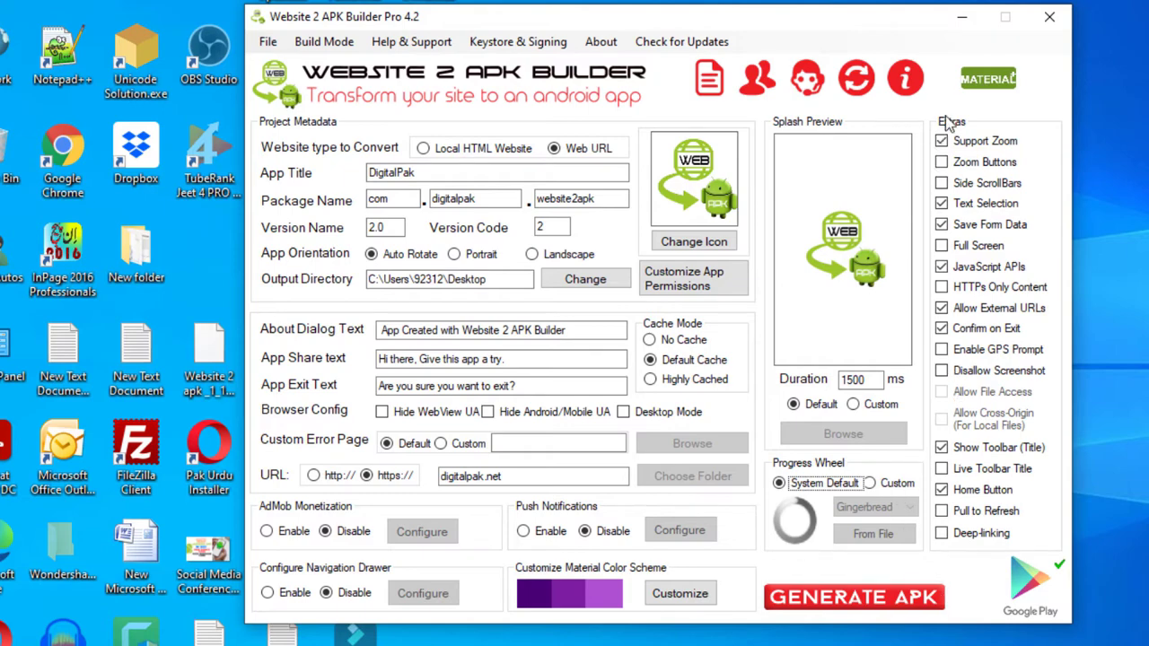
Step: Go through the extra app options and enable Disallow Screenshot and Pull to Refresh
click(943, 144)
click(941, 204)
click(943, 227)
click(942, 331)
click(942, 374)
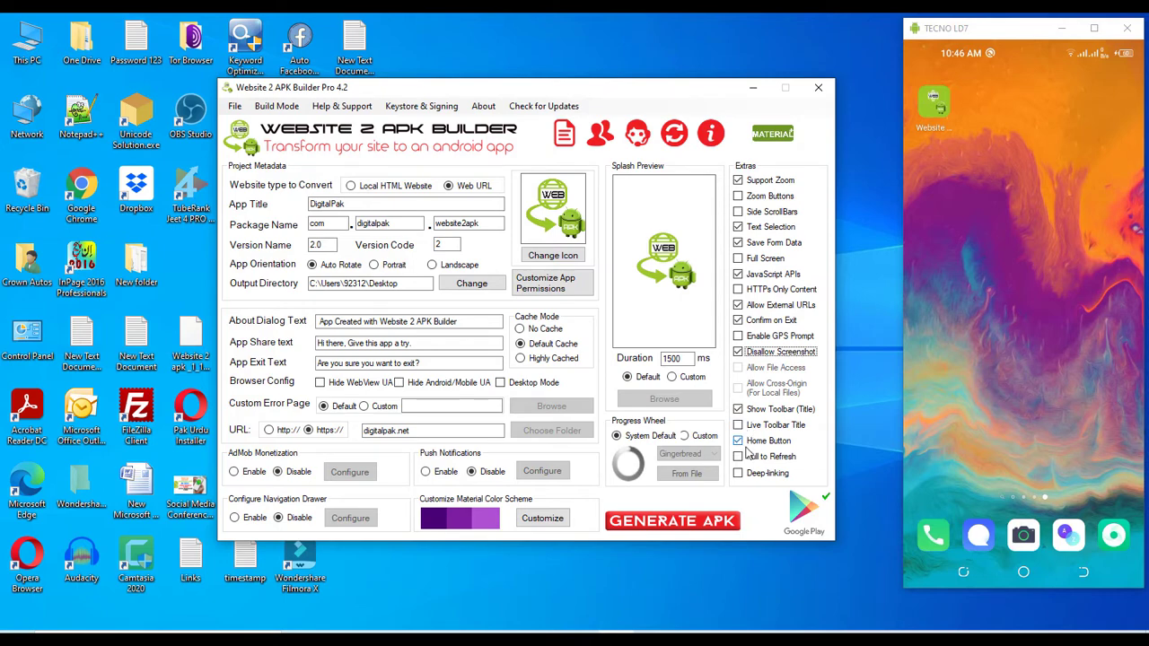
click(738, 457)
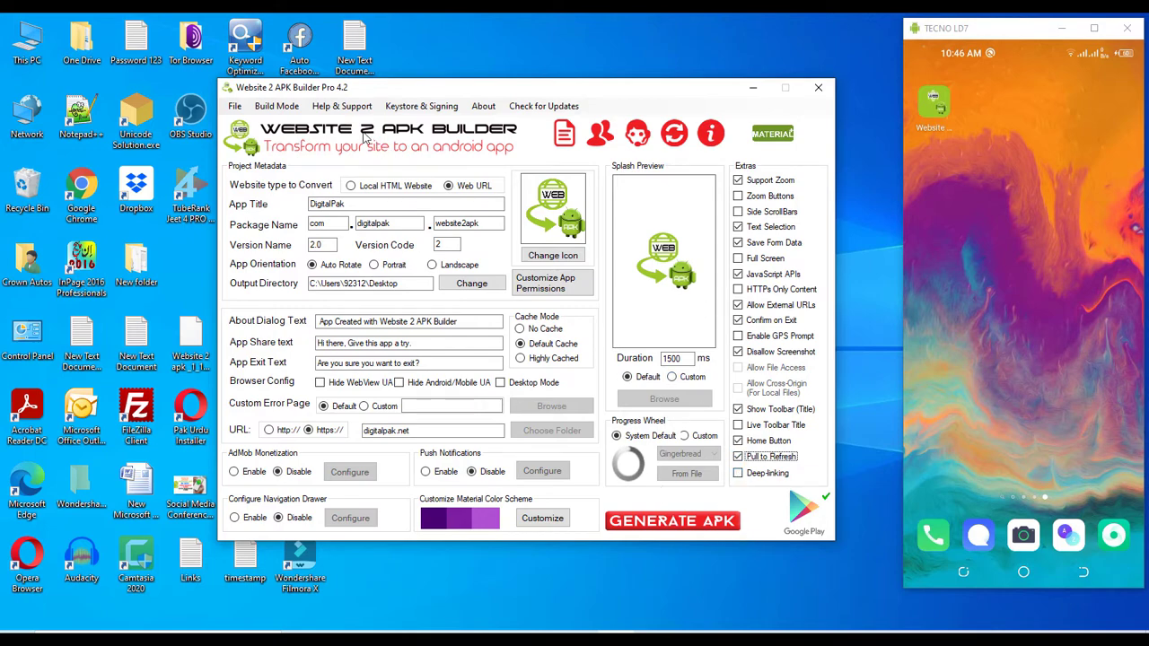
Step: Check the build mode choices and review the custom keystore fields in the signing settings without importing a keystore
click(260, 109)
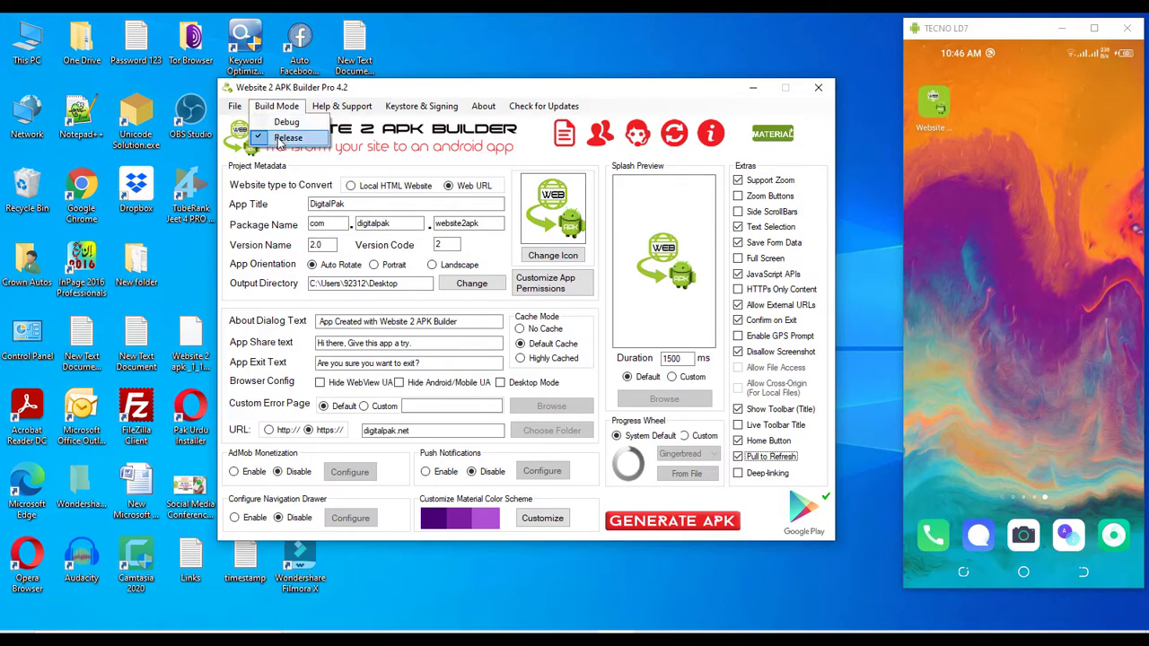
mouse_move(236, 108)
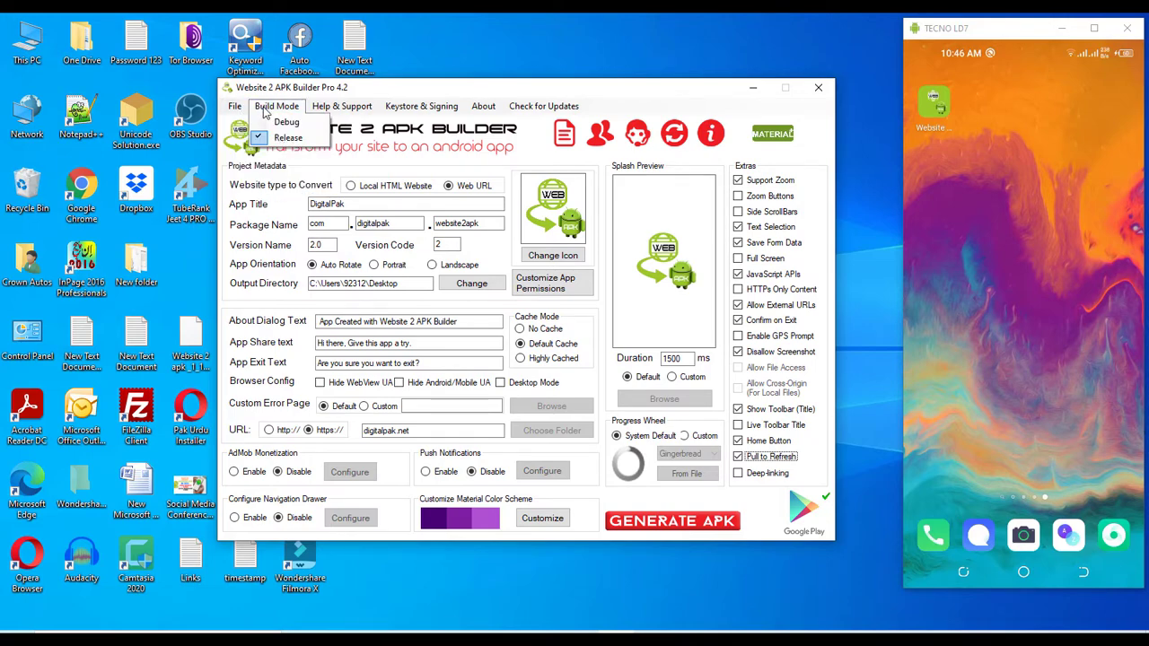
click(404, 108)
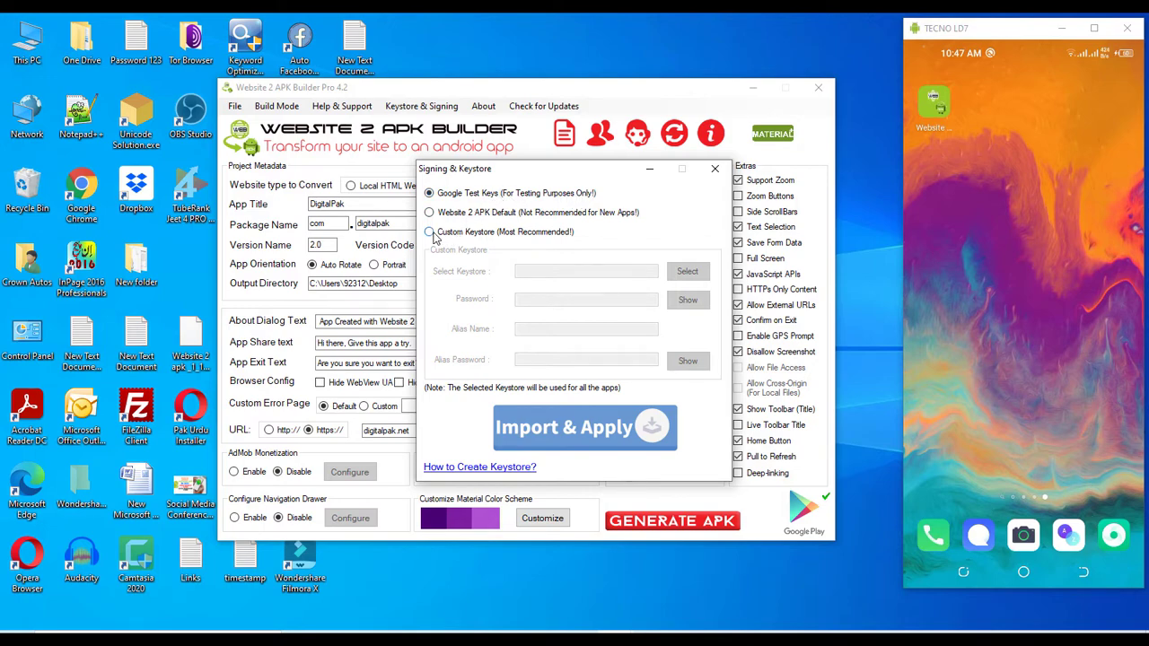
click(433, 234)
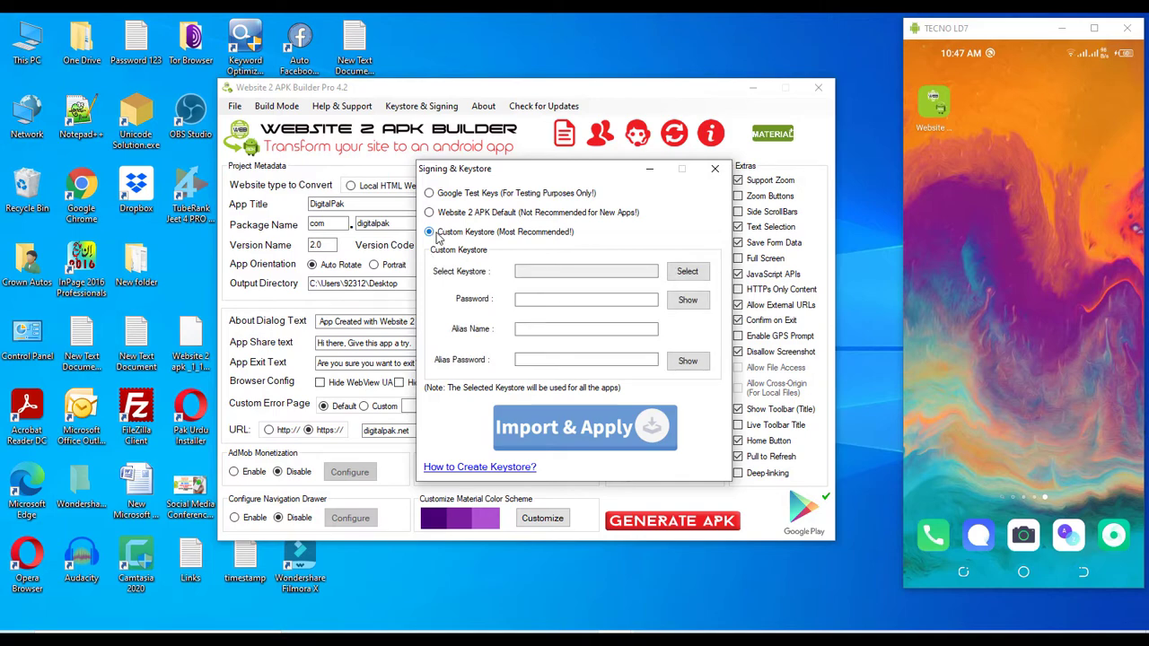
click(538, 271)
click(531, 298)
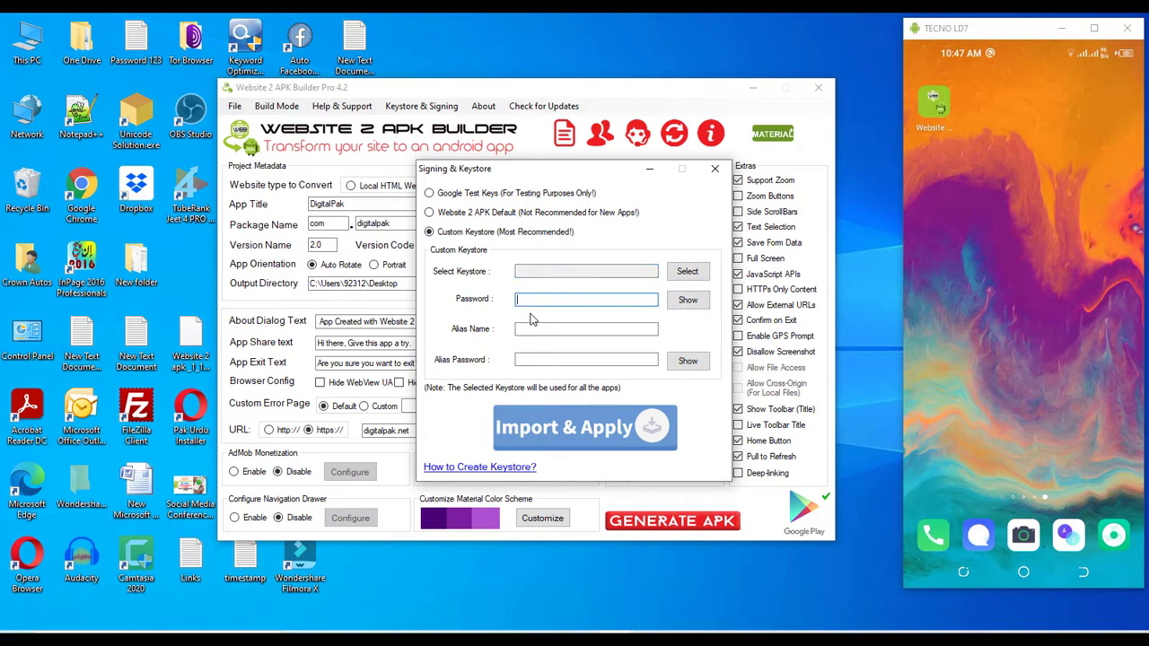
click(528, 329)
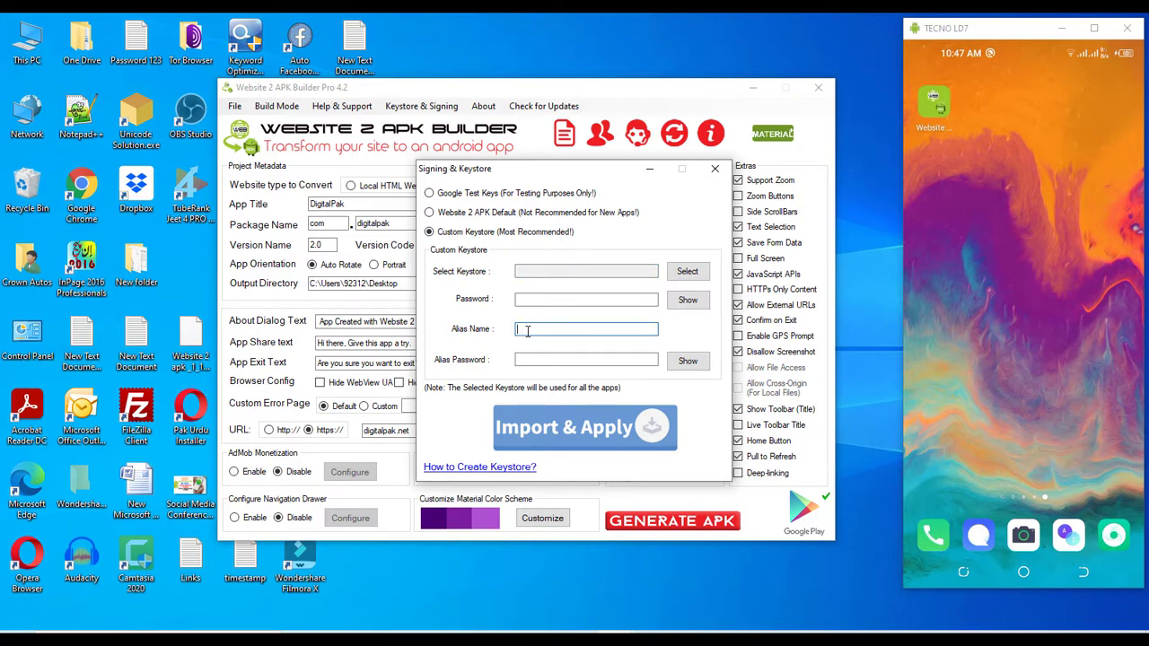
click(527, 358)
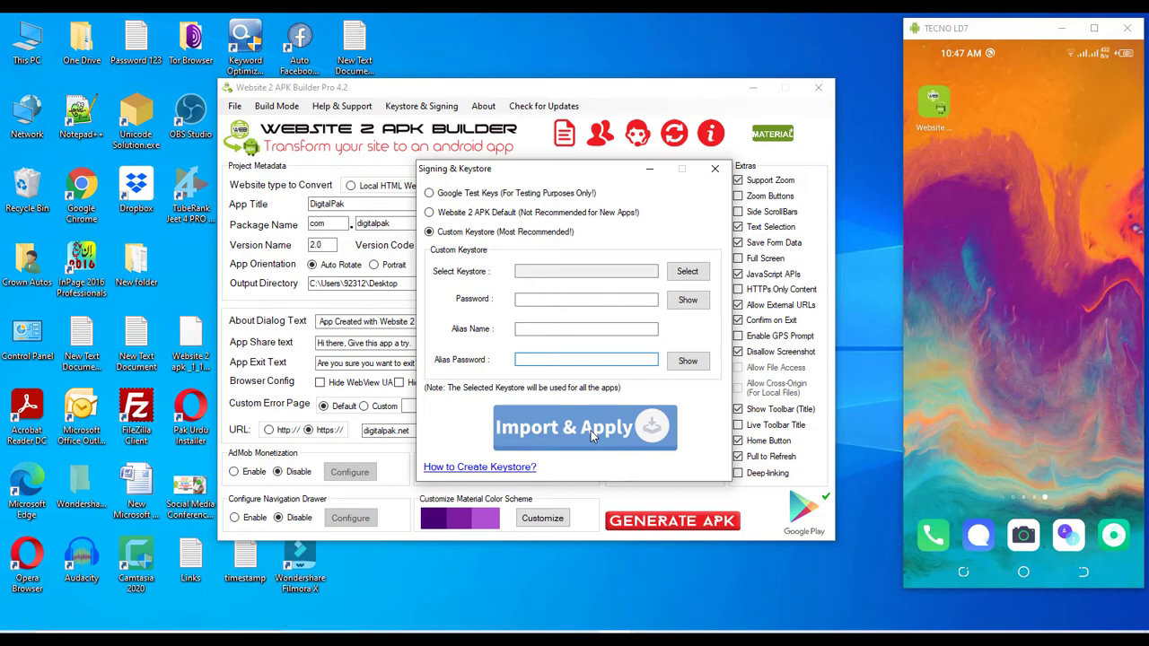
click(716, 170)
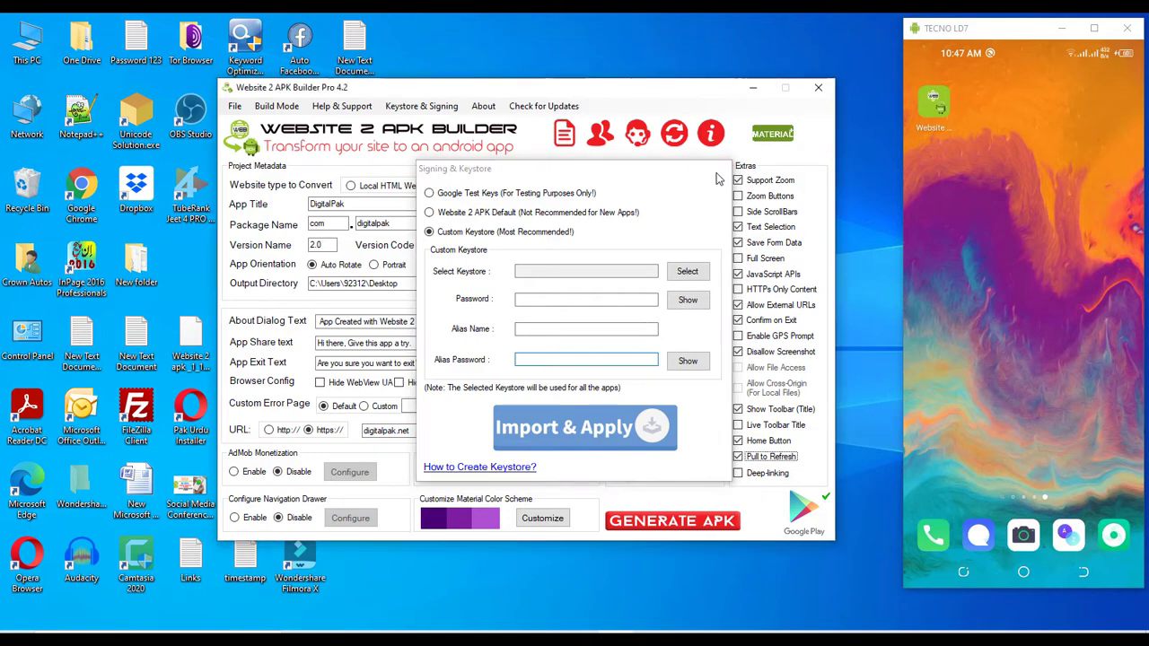
Step: Generate the DigitalPak APK with the current settings and dismiss the Google Play signing instructions
click(639, 523)
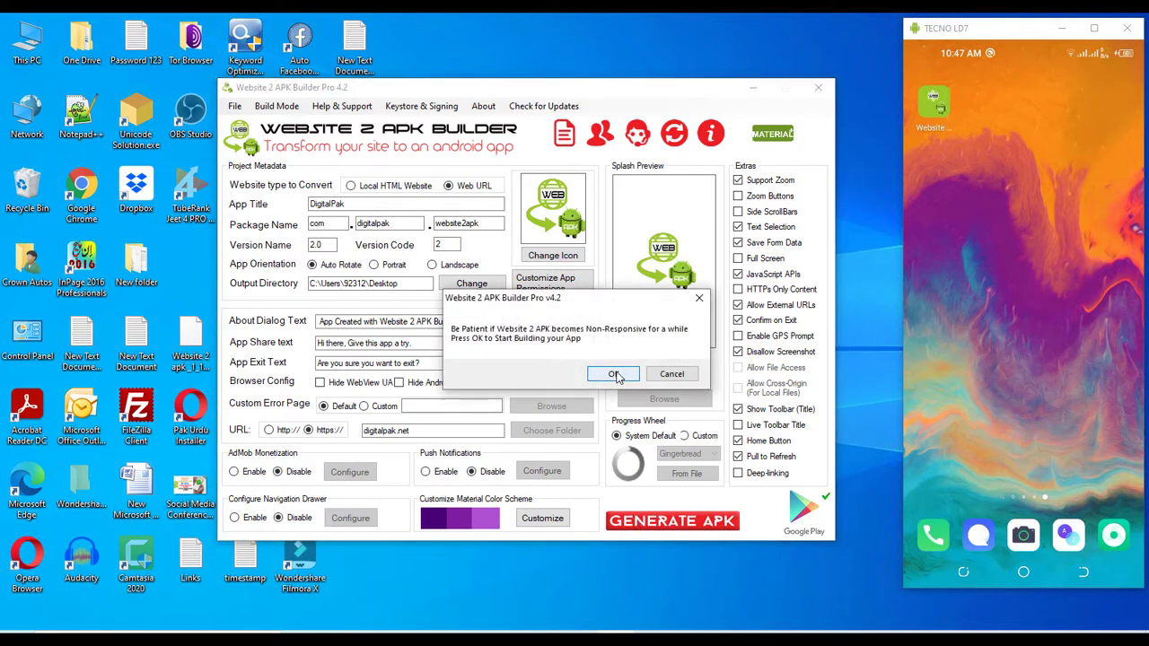
click(614, 376)
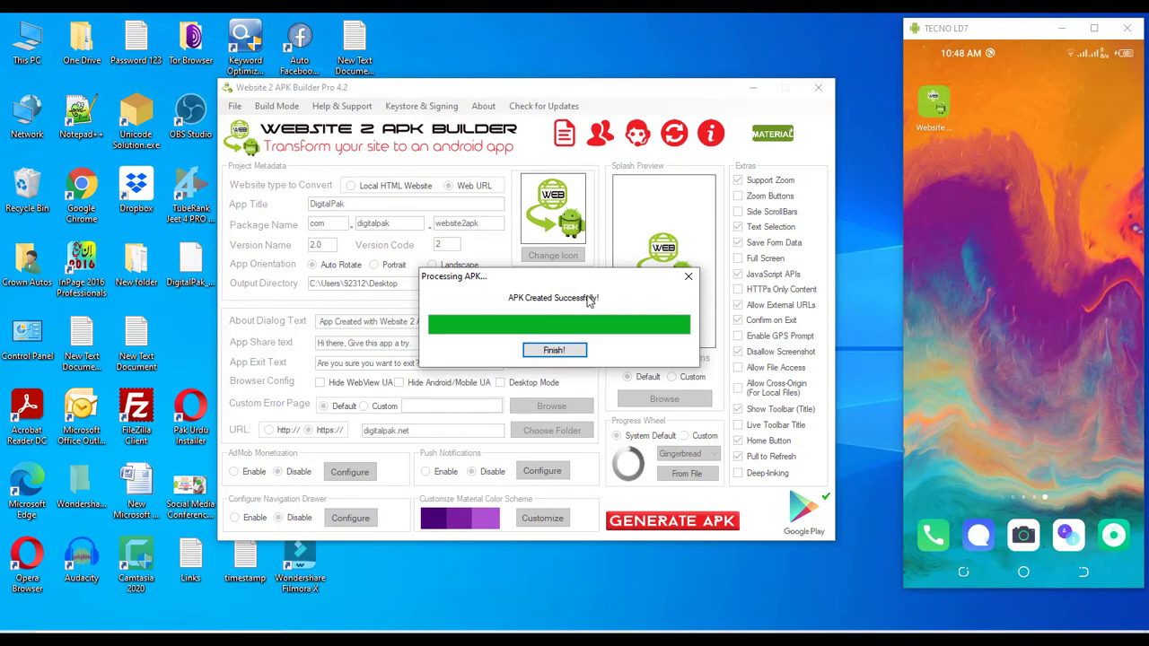
click(554, 350)
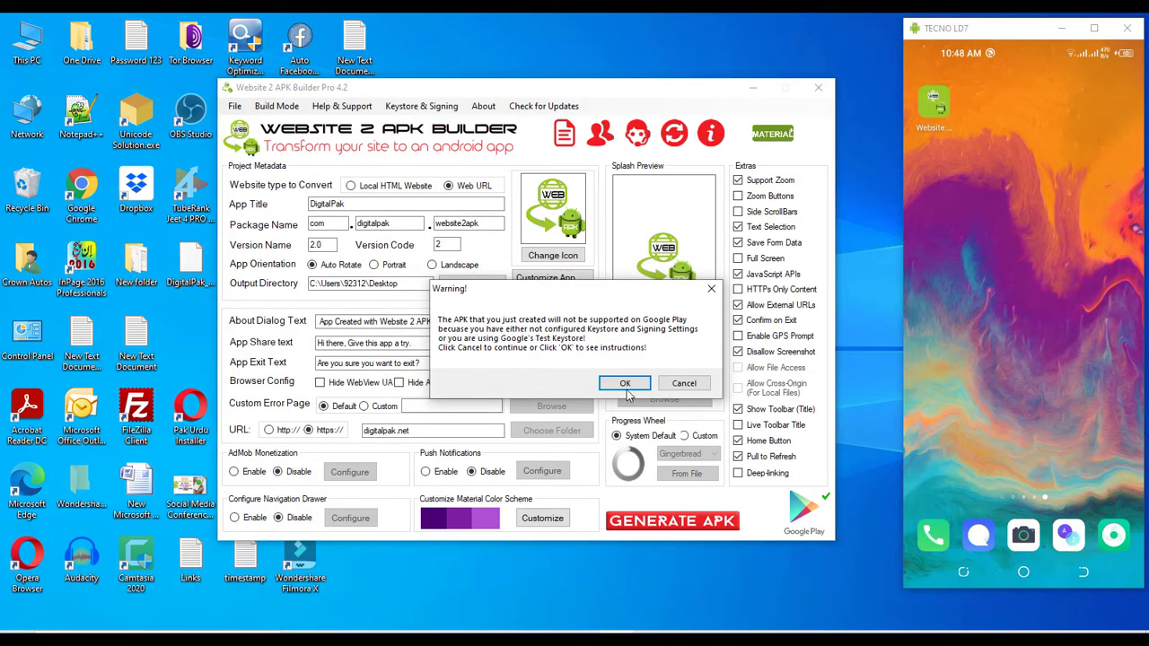
click(684, 383)
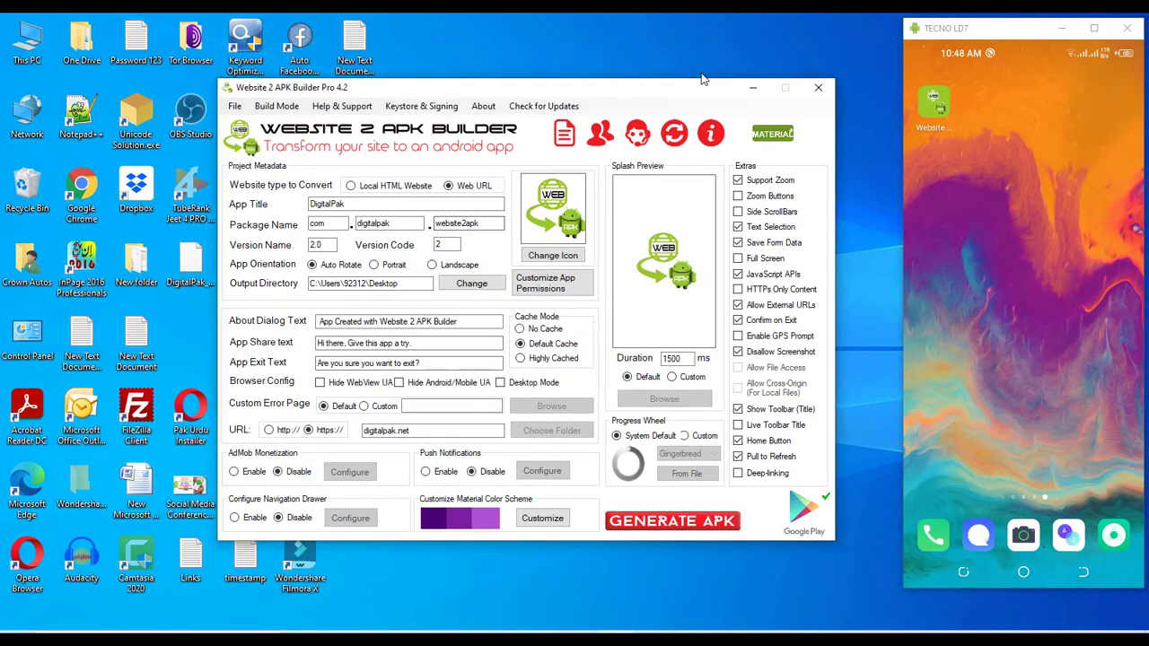
Step: Copy DigitalPak_2_2.0.apk from the desktop into the phone's 1VRecorder folder and minimize the folder window
drag(662, 89, 745, 76)
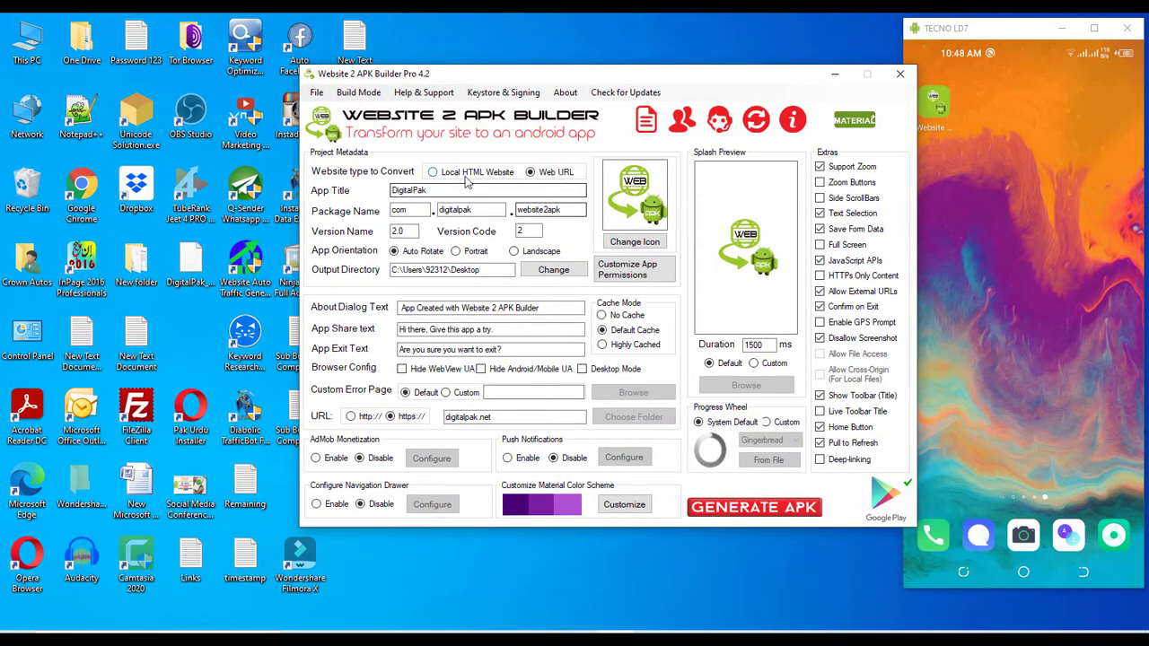
click(192, 280)
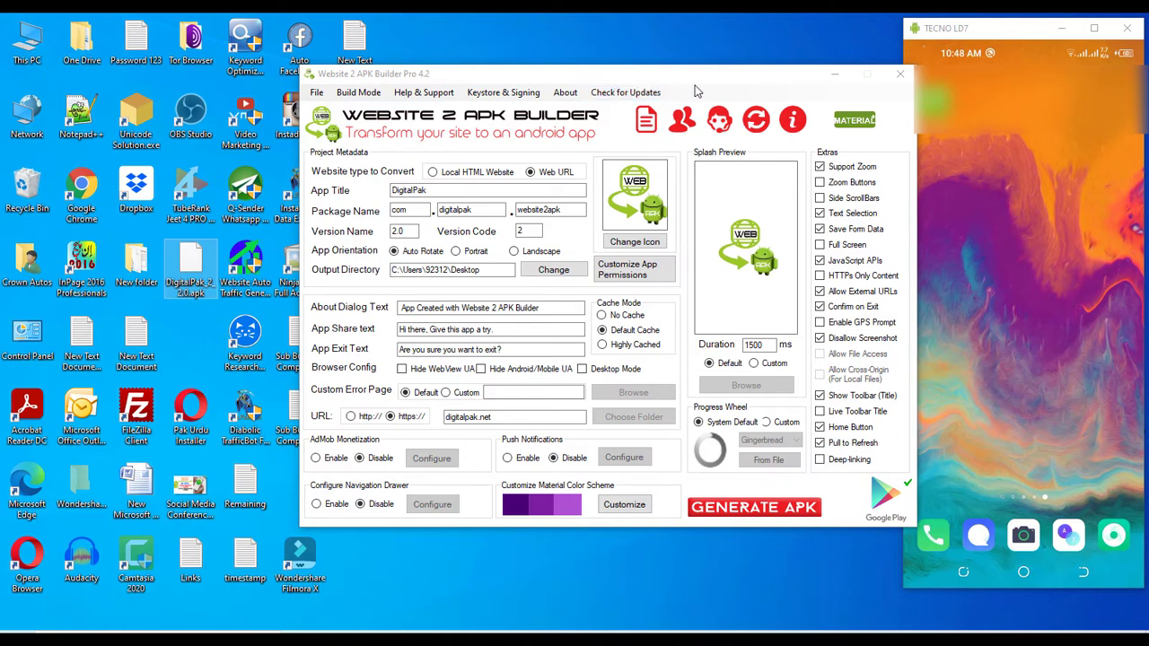
drag(719, 82, 705, 79)
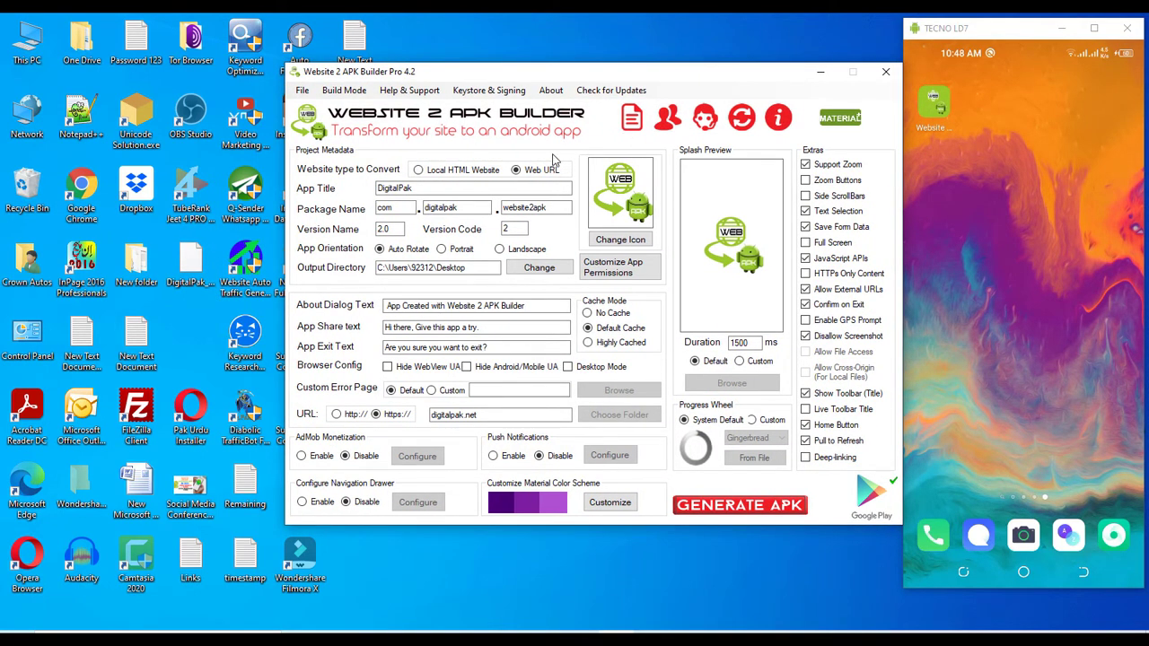
click(191, 262)
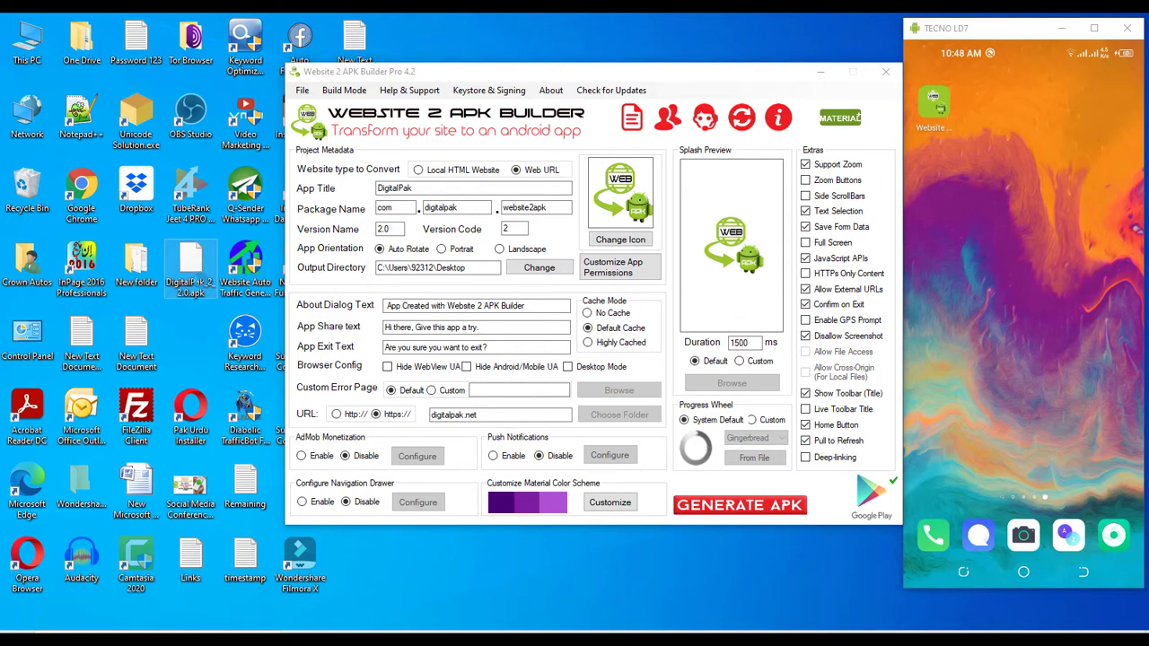
right_click(191, 263)
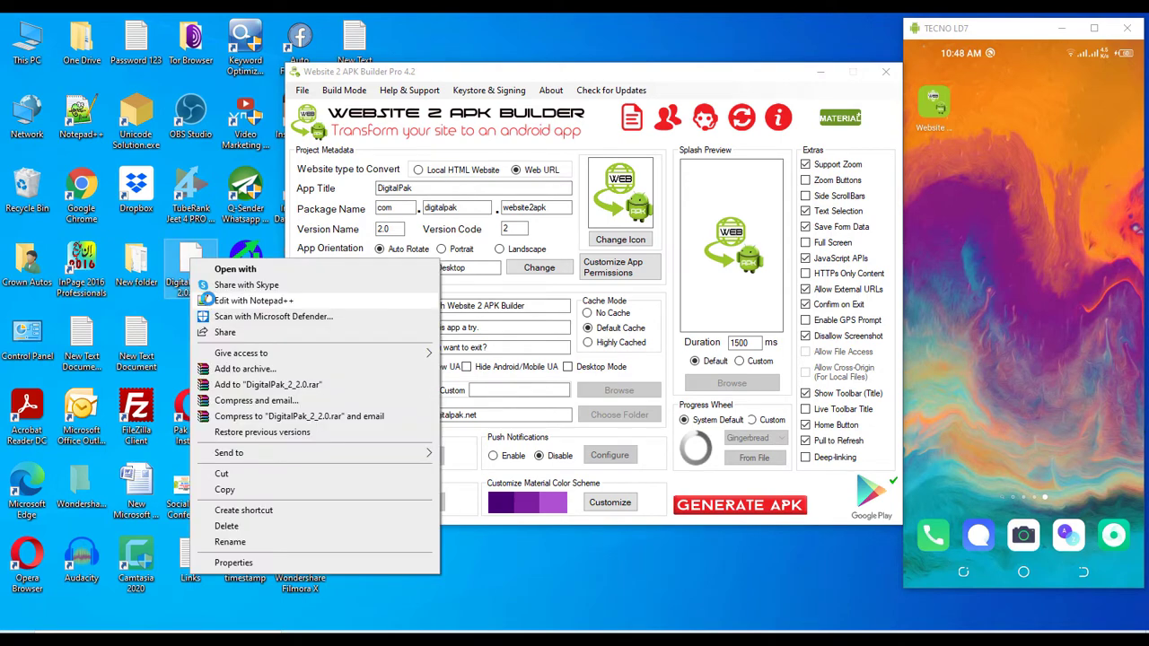
click(226, 490)
key(alt+Tab)
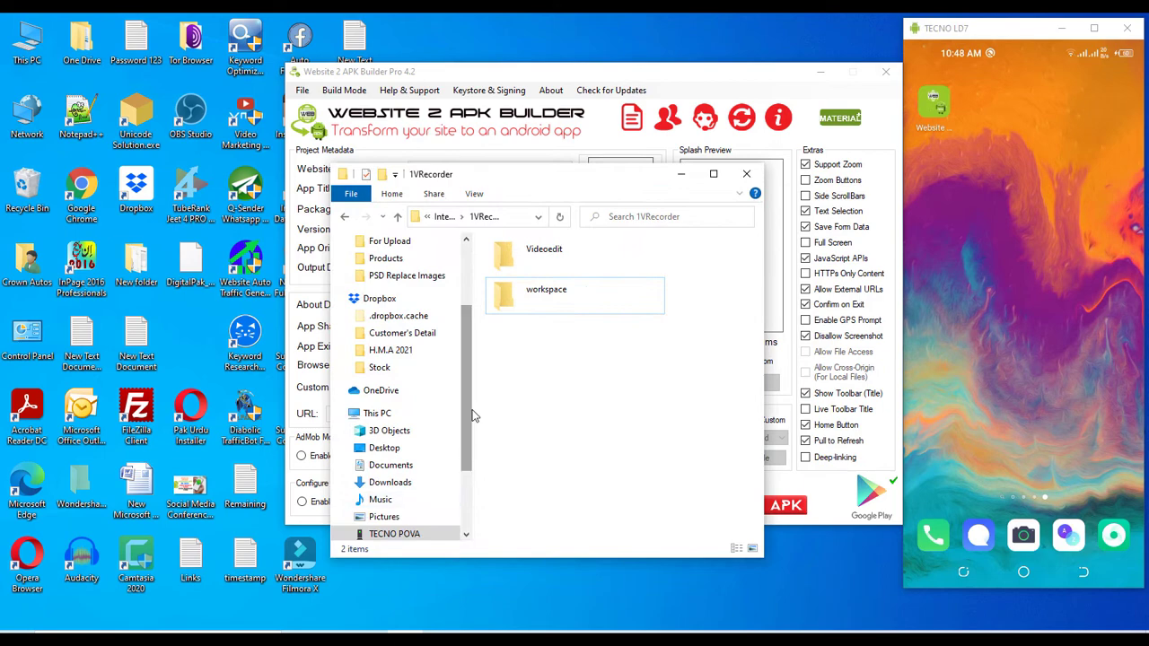
right_click(529, 376)
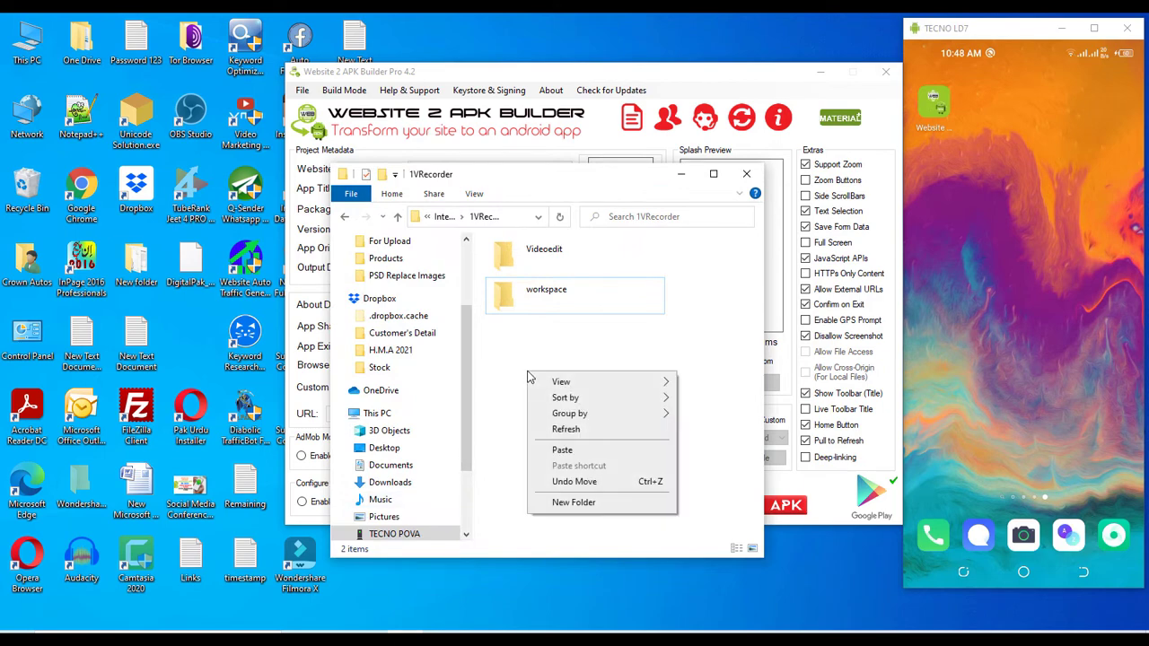
click(561, 451)
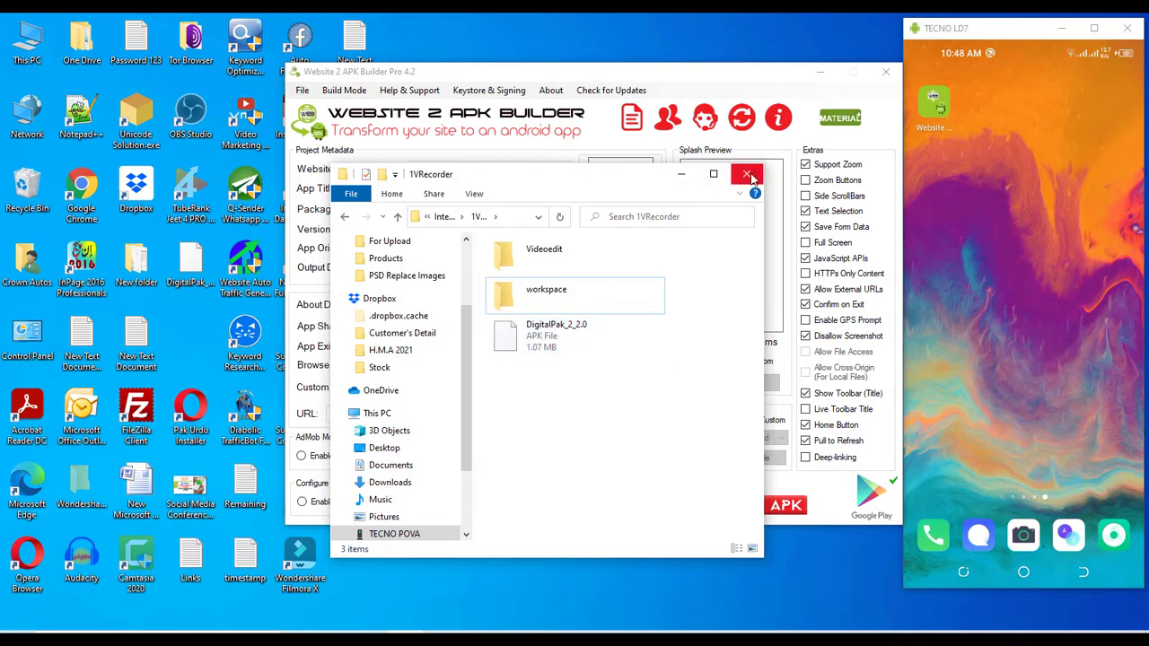
click(683, 175)
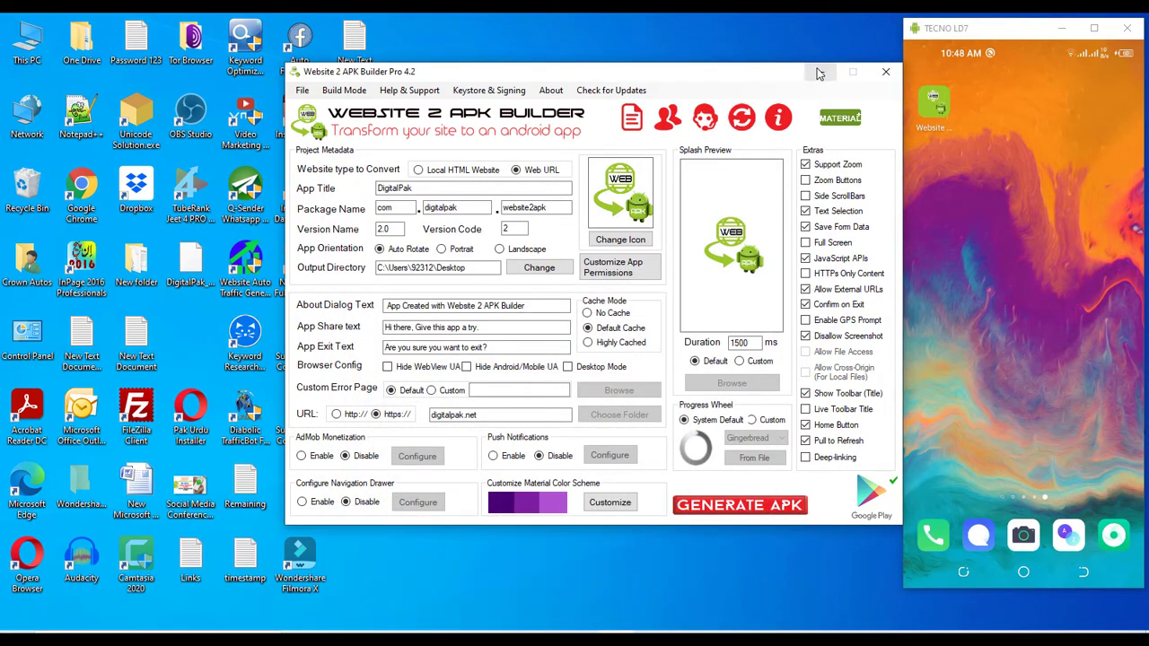
Step: Bring the mirrored phone screen fully into view and uninstall the existing Website 2 apk app from the phone
drag(804, 75, 652, 102)
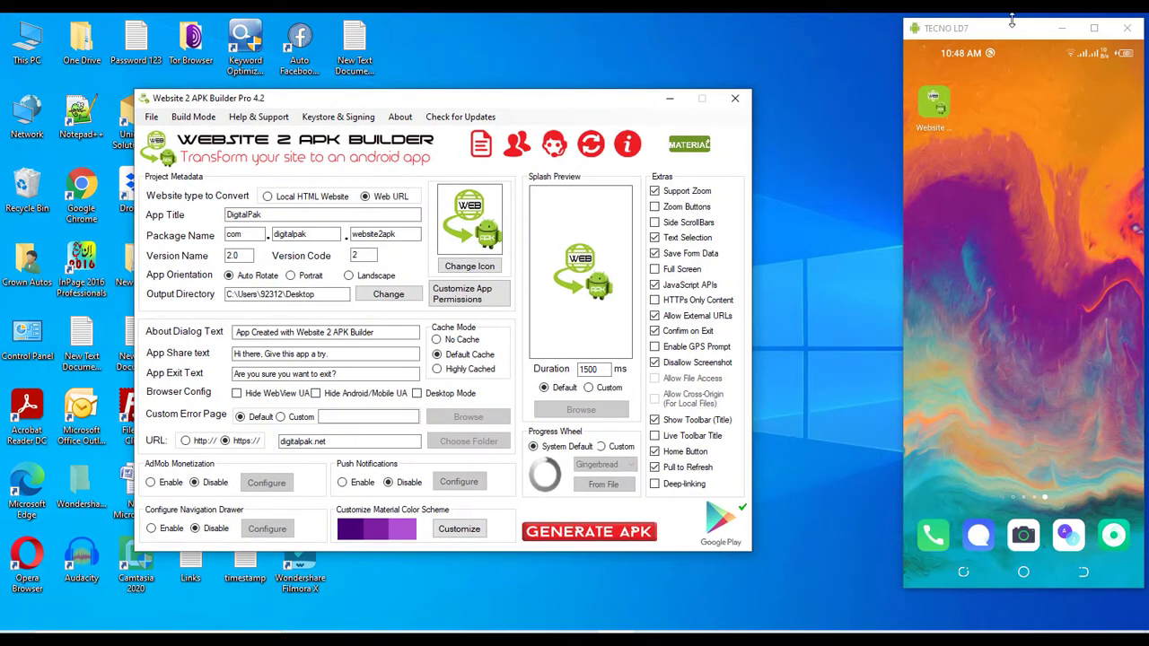
drag(1021, 32, 884, 40)
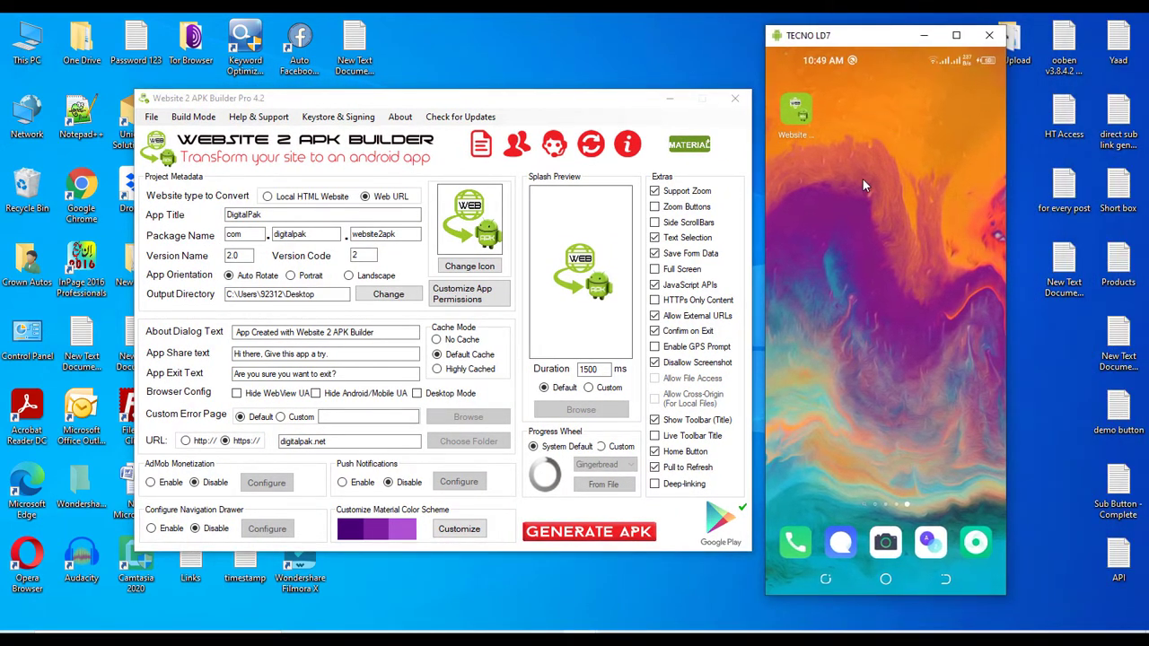
click(795, 110)
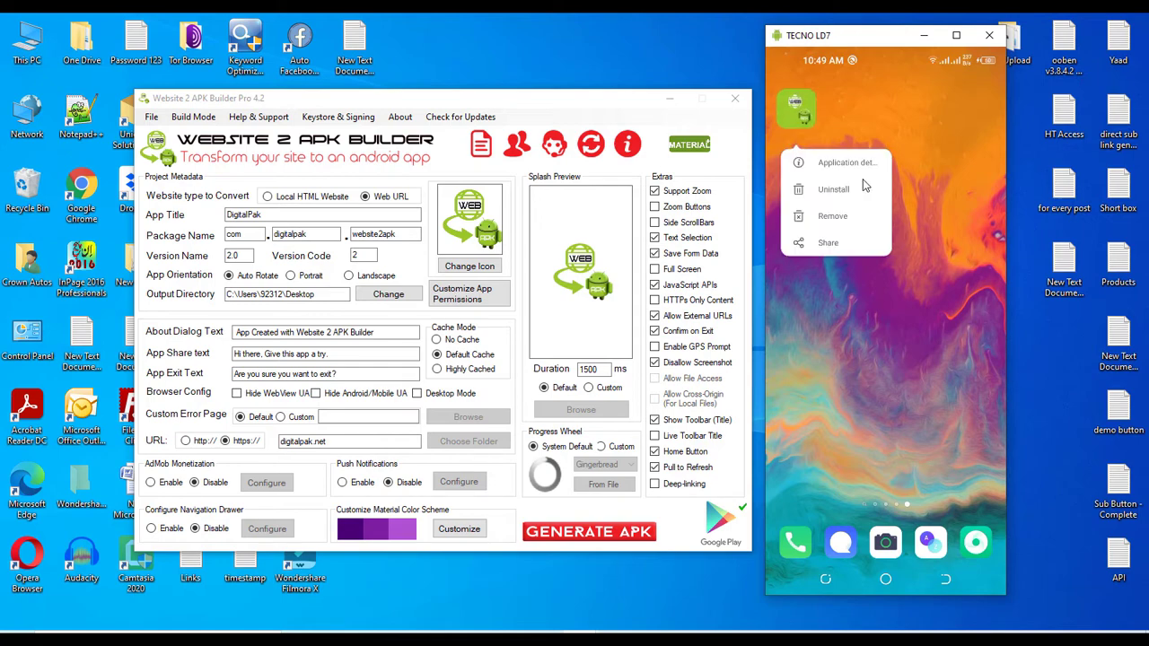
click(844, 190)
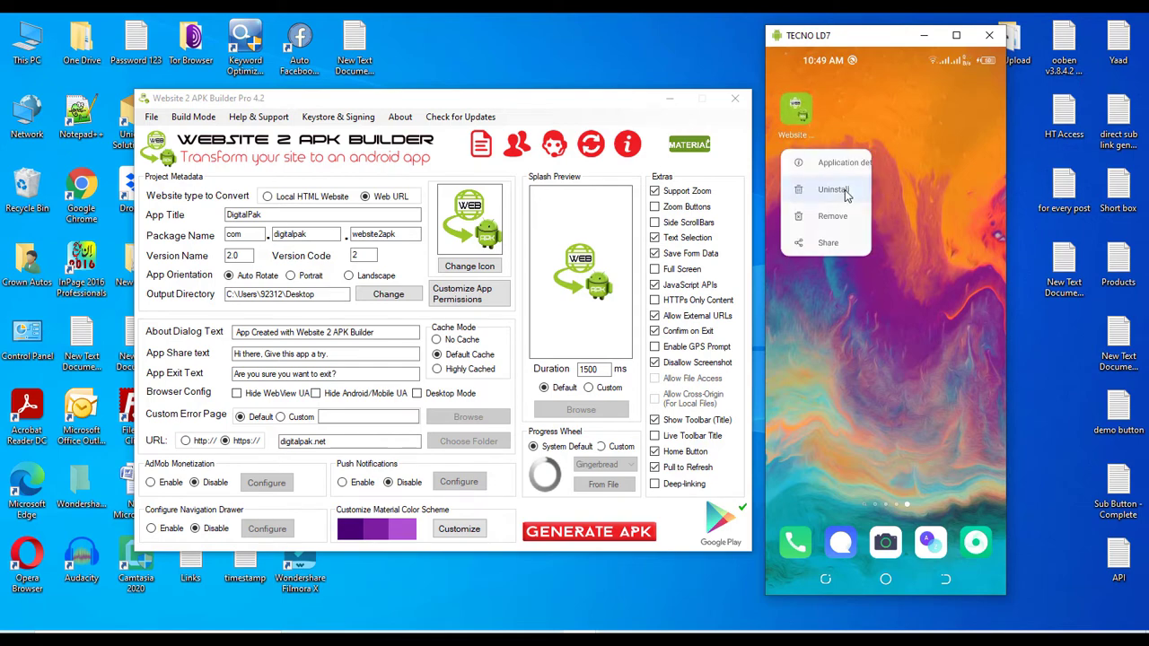
click(959, 353)
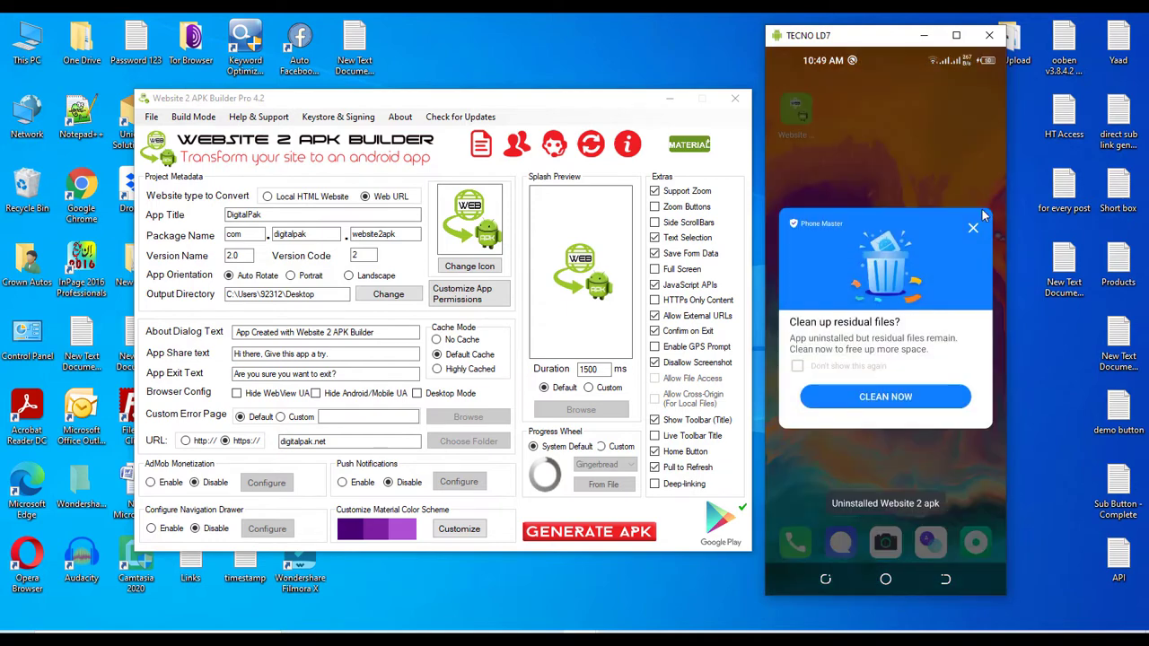
Step: Install DigitalPak_2_2.0.apk on the phone from the 1VRecorder folder and close the Phone Master security scan
drag(889, 467, 889, 269)
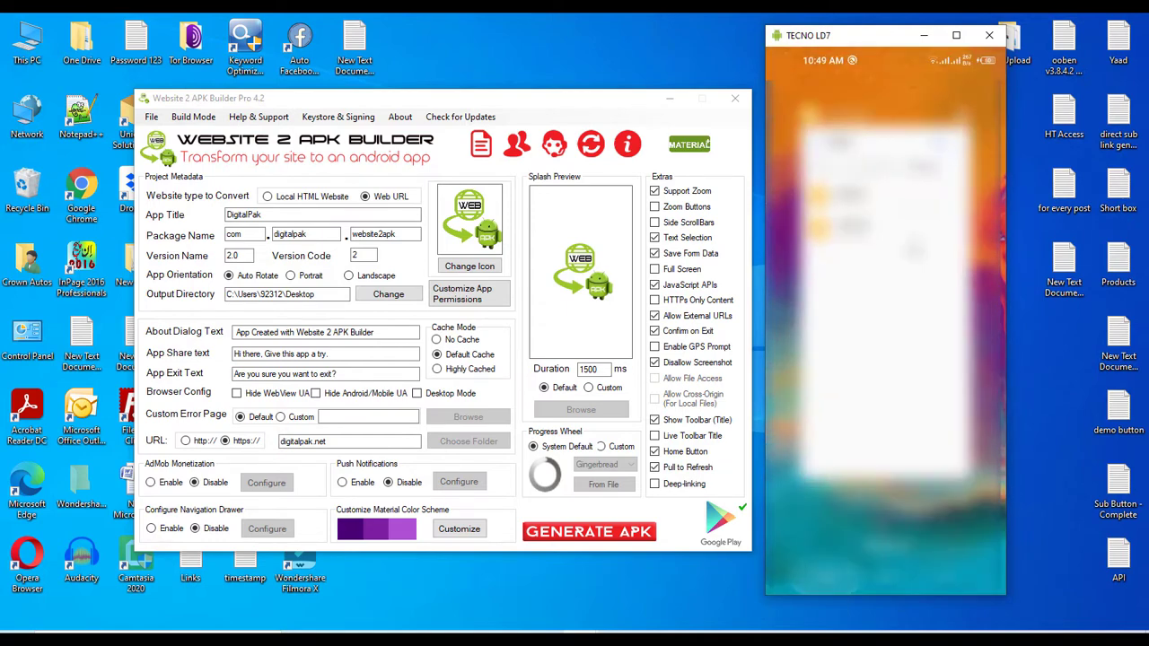
click(913, 249)
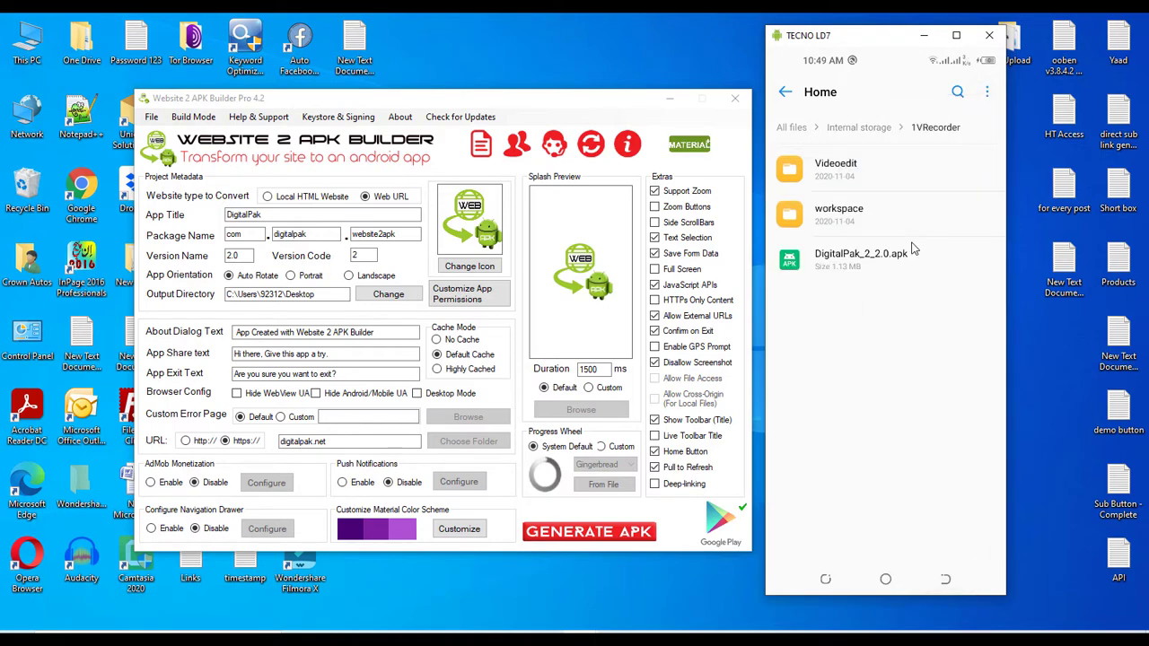
click(889, 263)
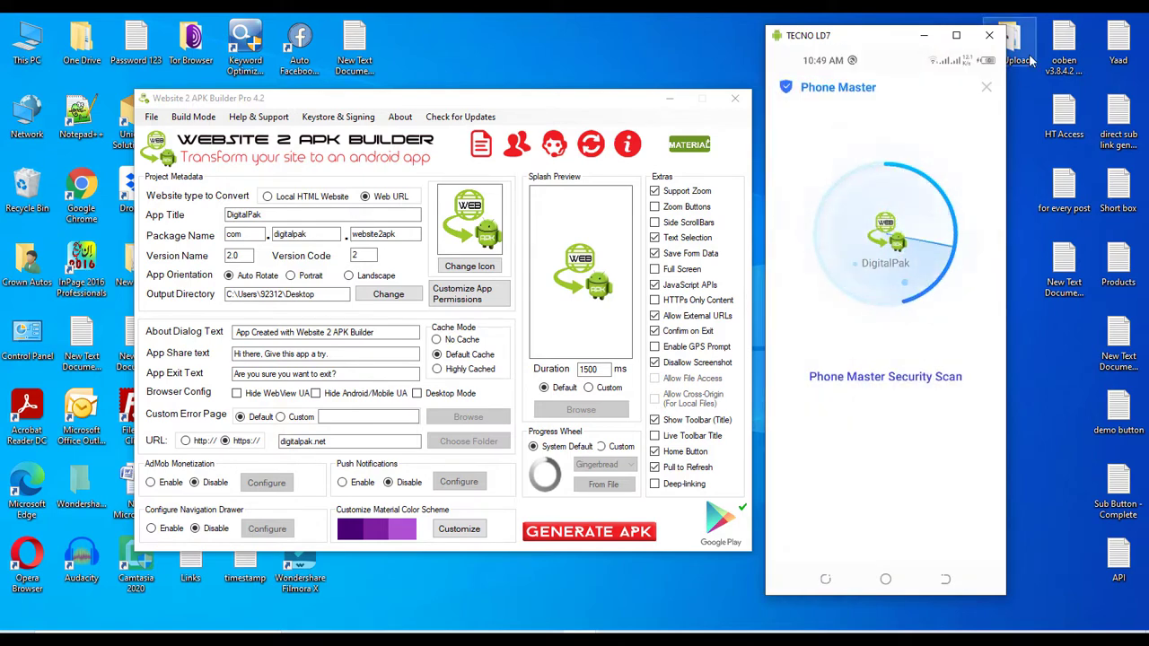
click(986, 89)
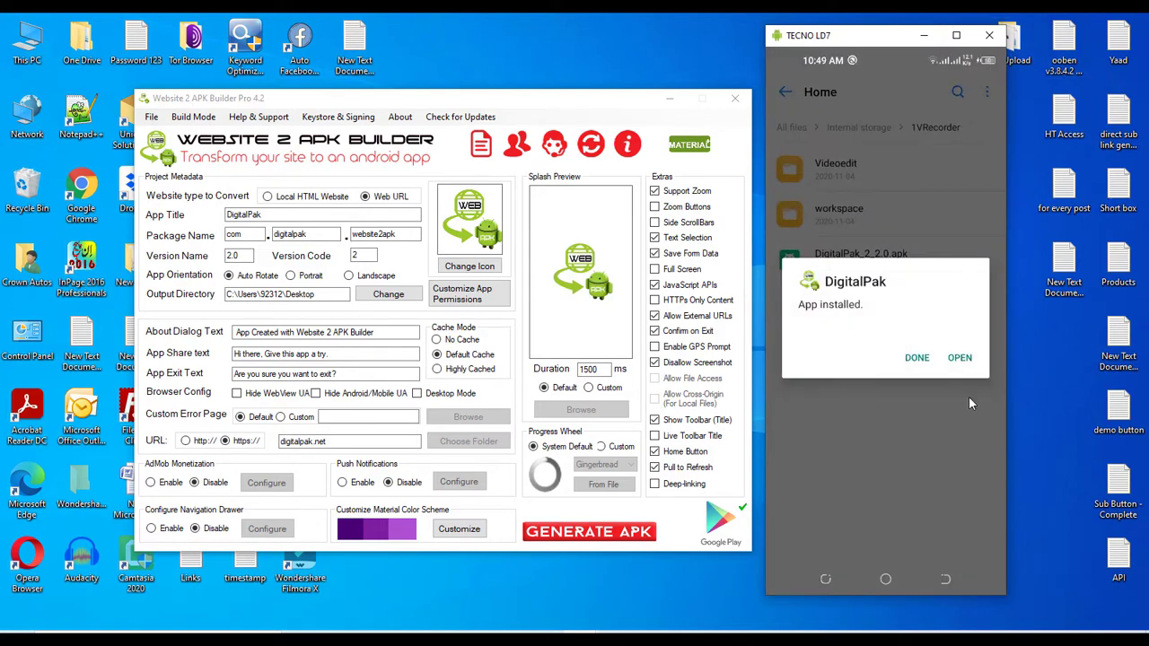
Step: Launch the installed DigitalPak app on the phone and allow its camera and photos and media permissions
click(957, 360)
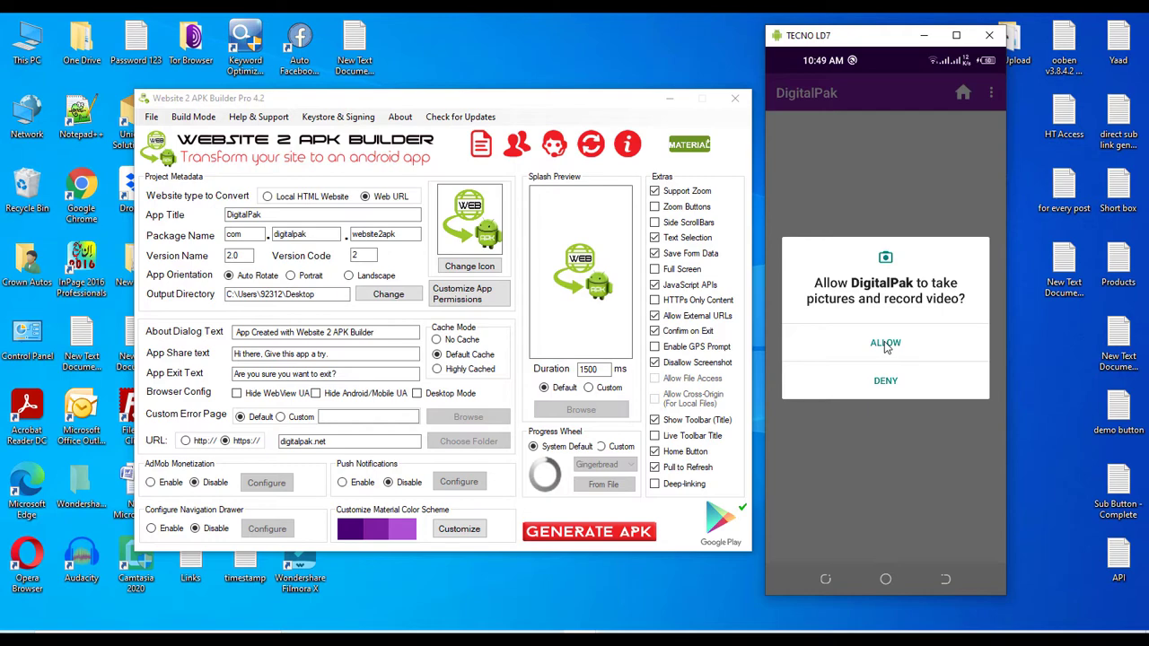
click(885, 345)
click(885, 345)
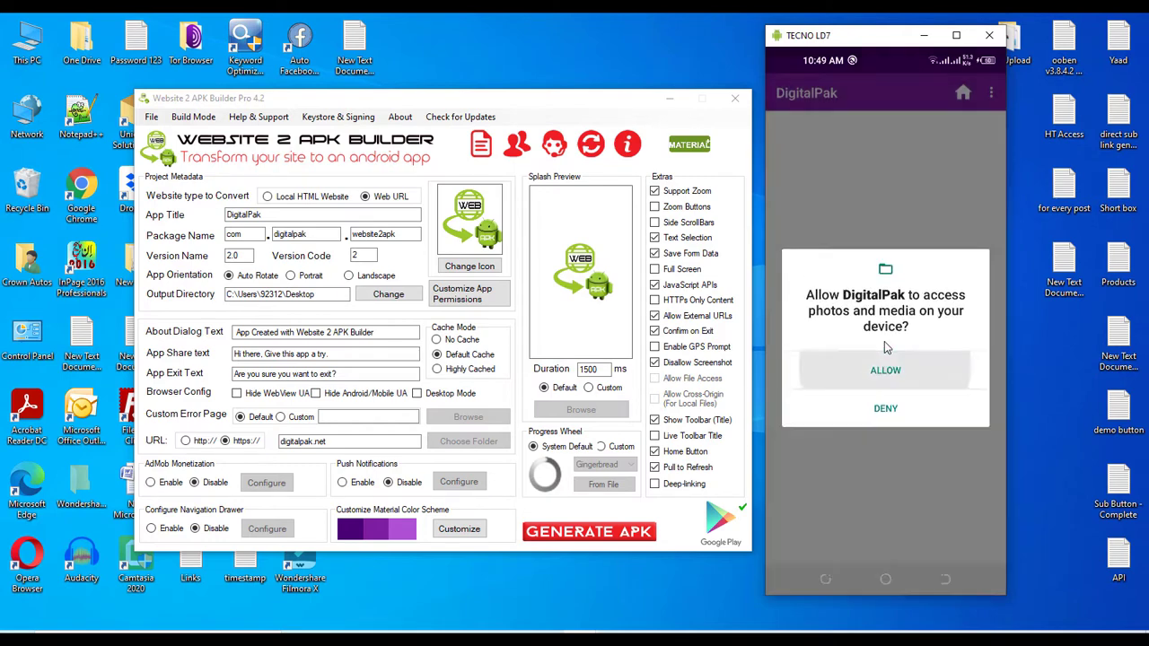
click(886, 348)
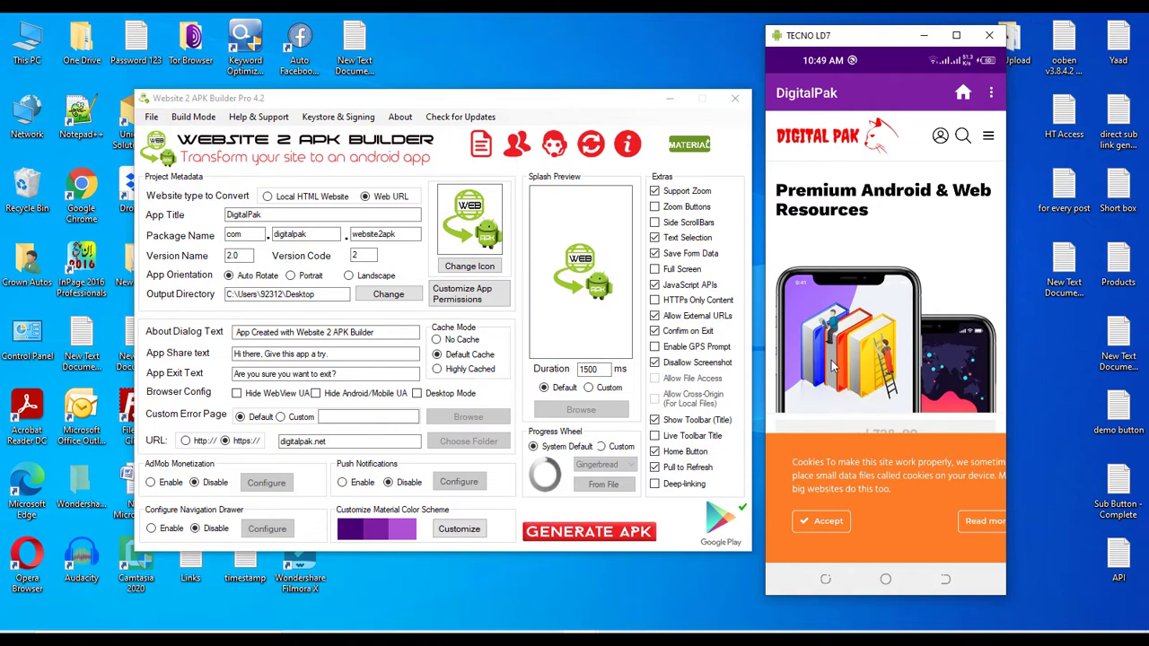
Step: Accept the website's cookie notice in the DigitalPak app and look through the home page
click(827, 522)
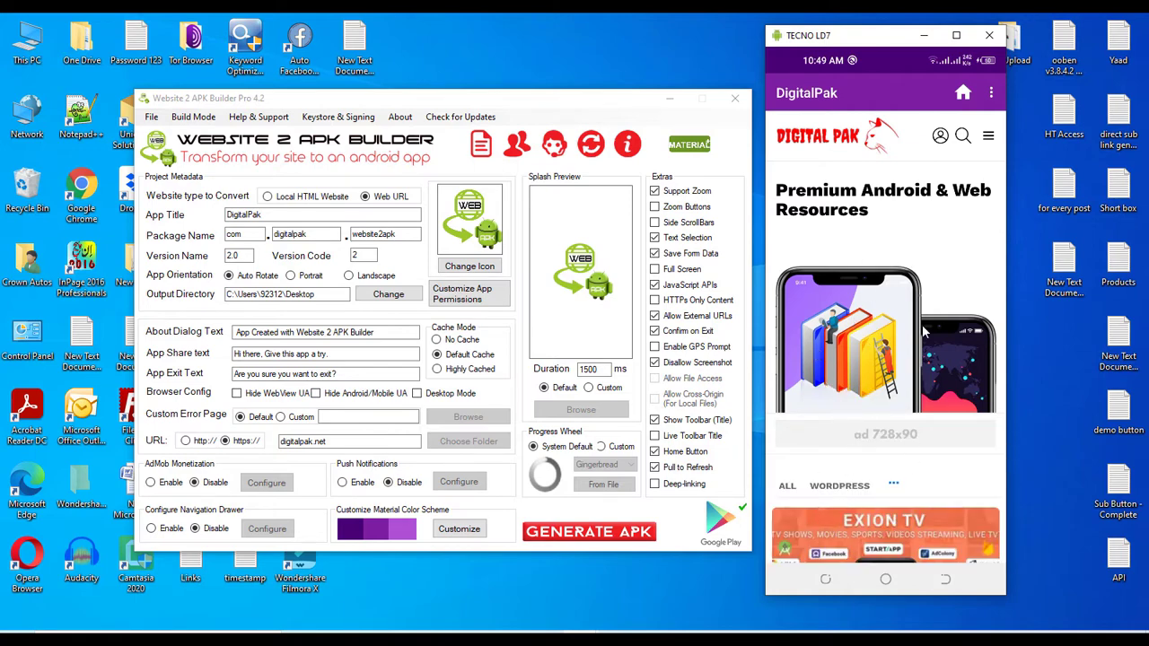
scroll(921, 334, down, 1)
scroll(919, 331, down, 15)
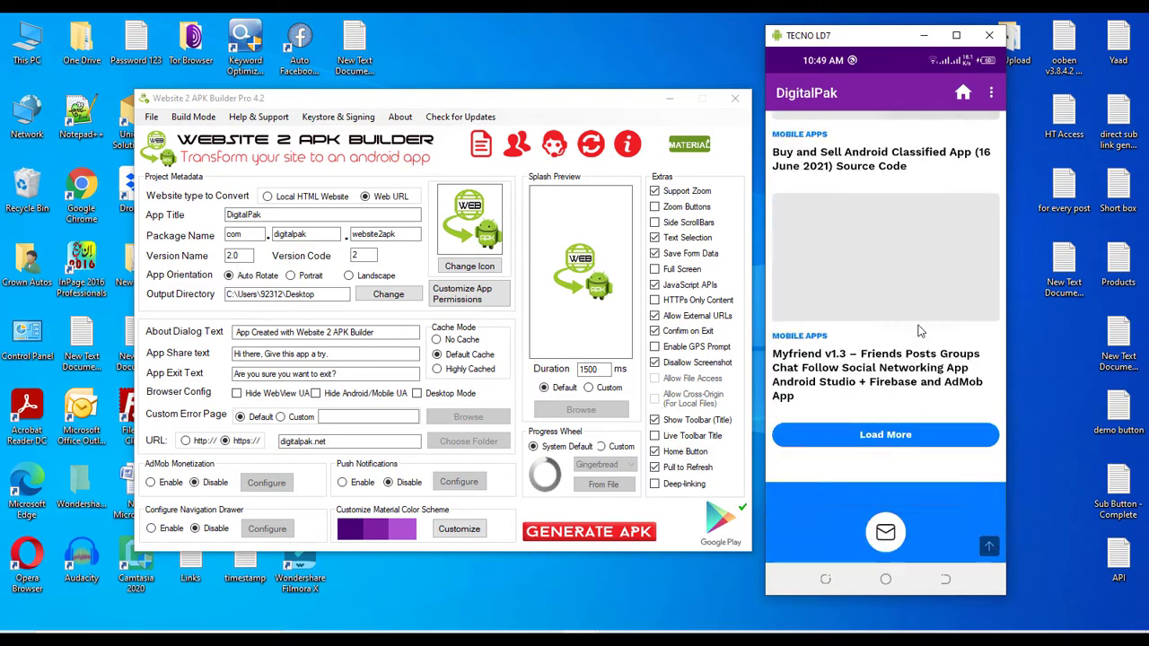
scroll(918, 331, up, 15)
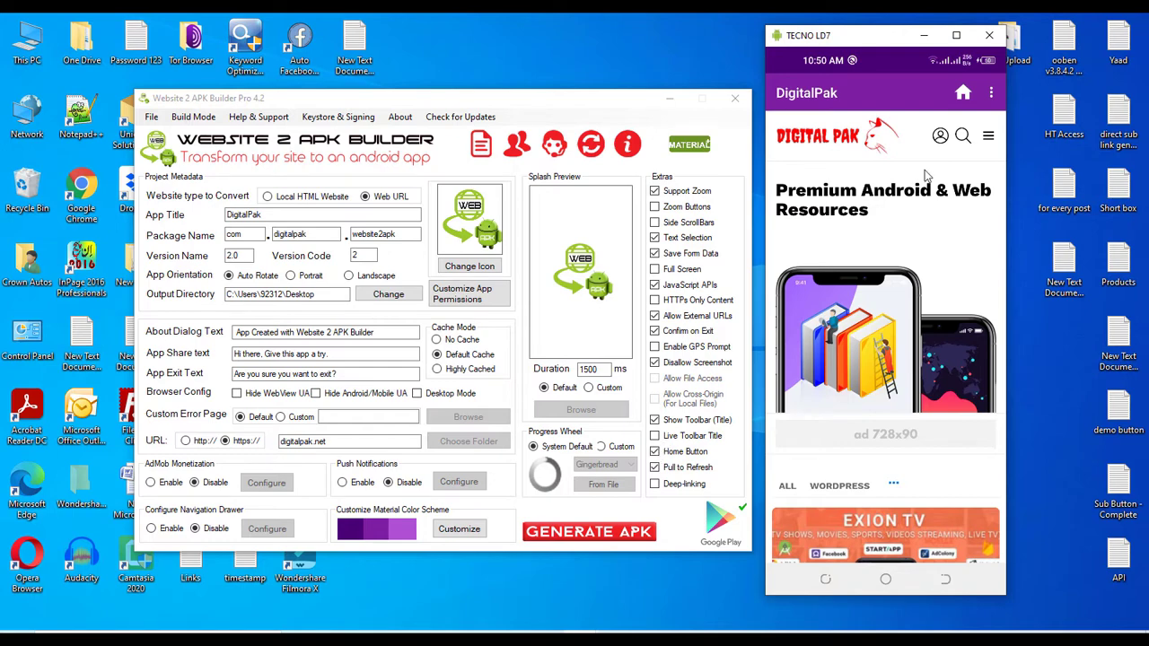
Step: Check the DigitalPak app's overflow options and bring up its exit confirmation
click(991, 95)
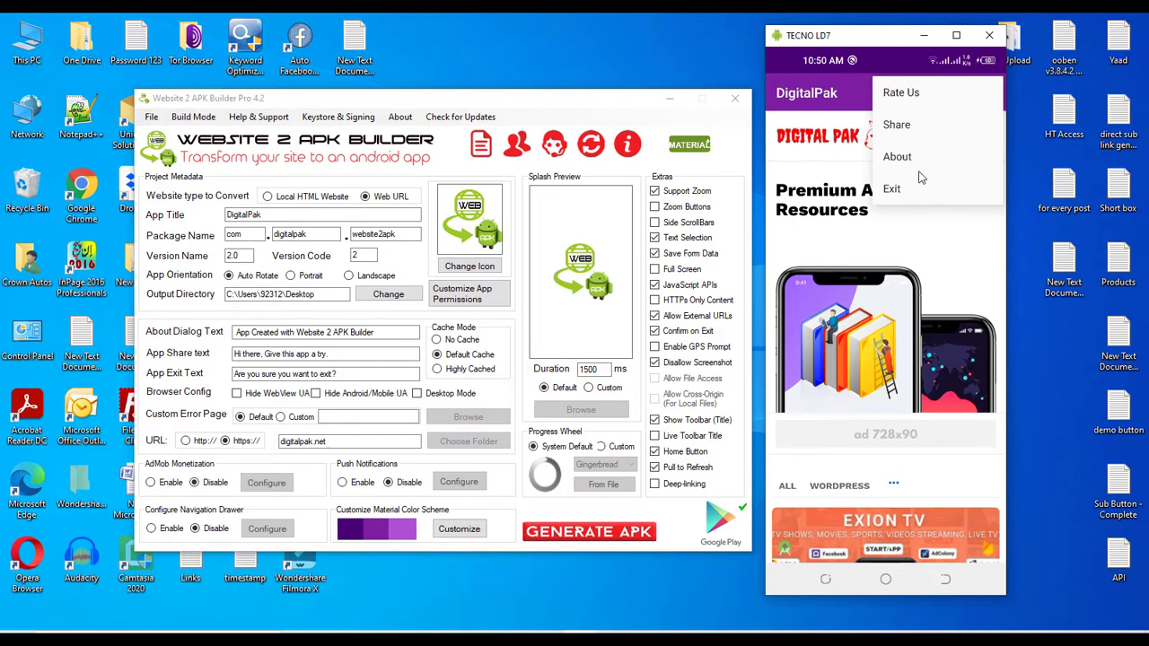
click(975, 262)
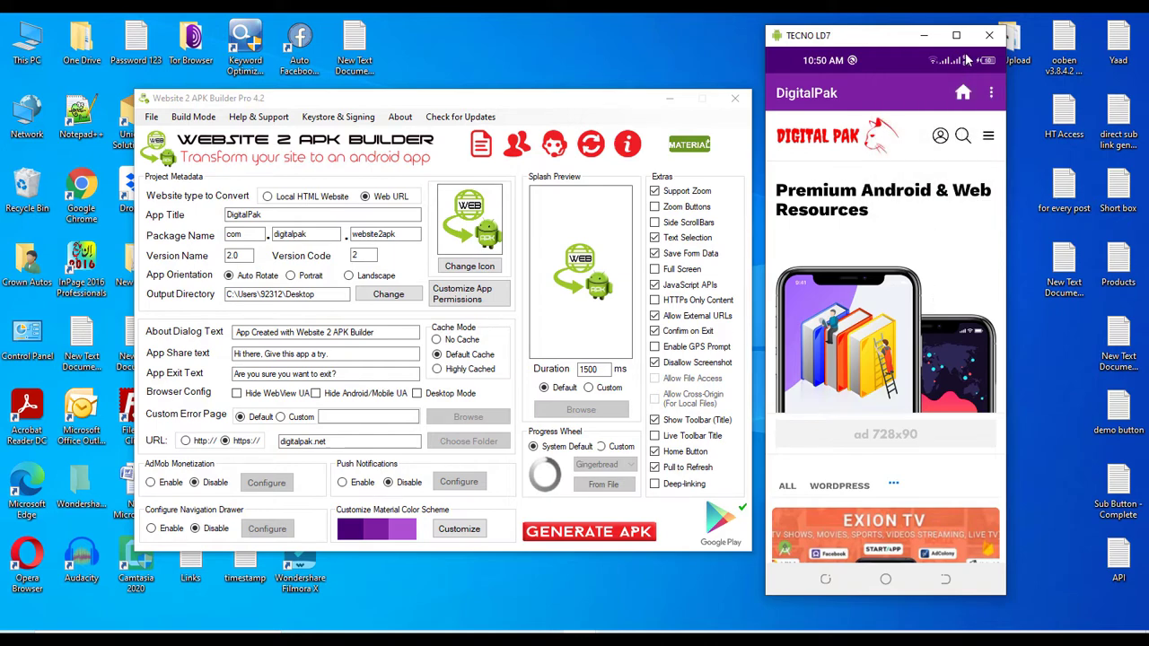
click(991, 94)
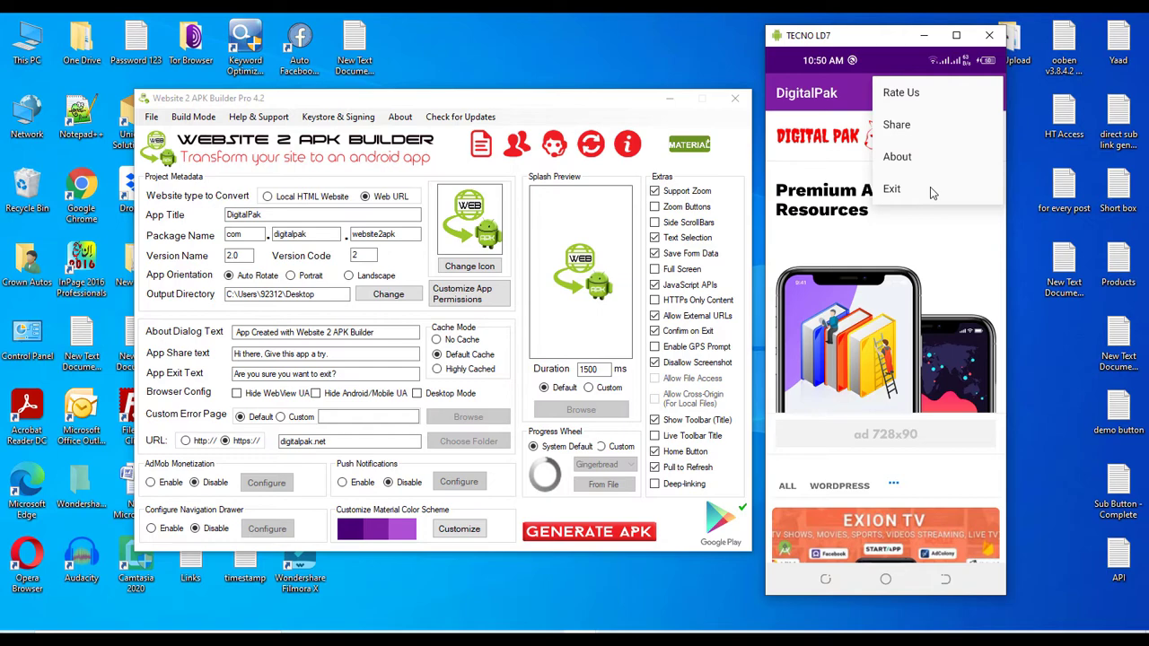
click(946, 580)
click(946, 580)
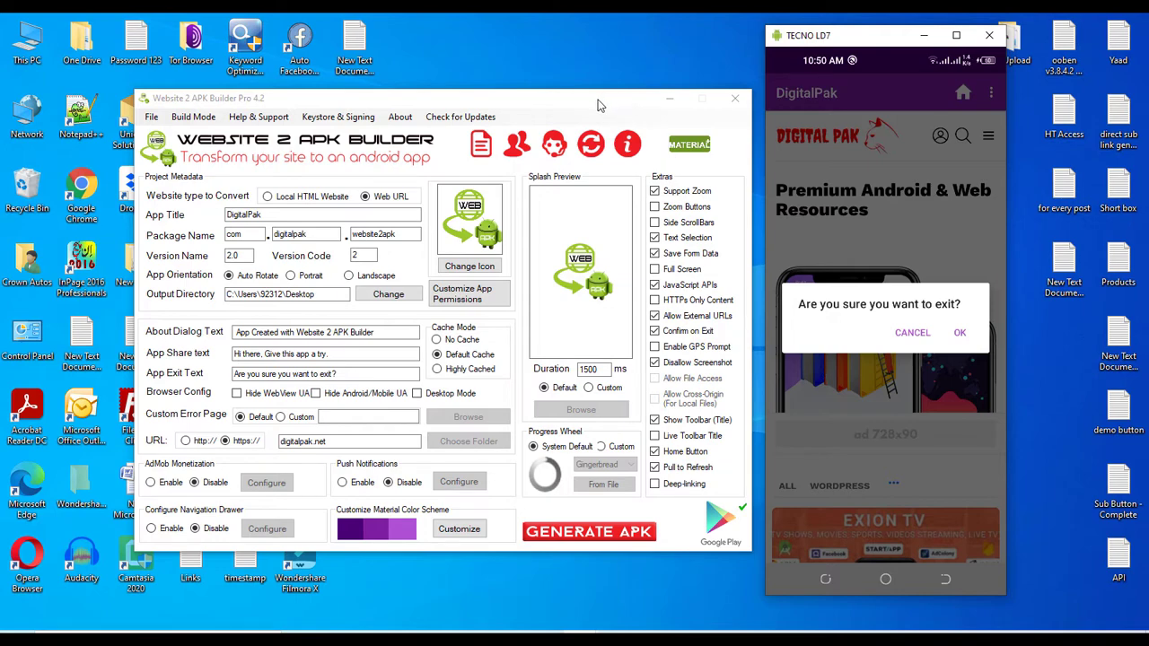
Step: Open the installation folder of Website 2 APK Builder Pro from its desktop shortcut
drag(600, 102, 691, 60)
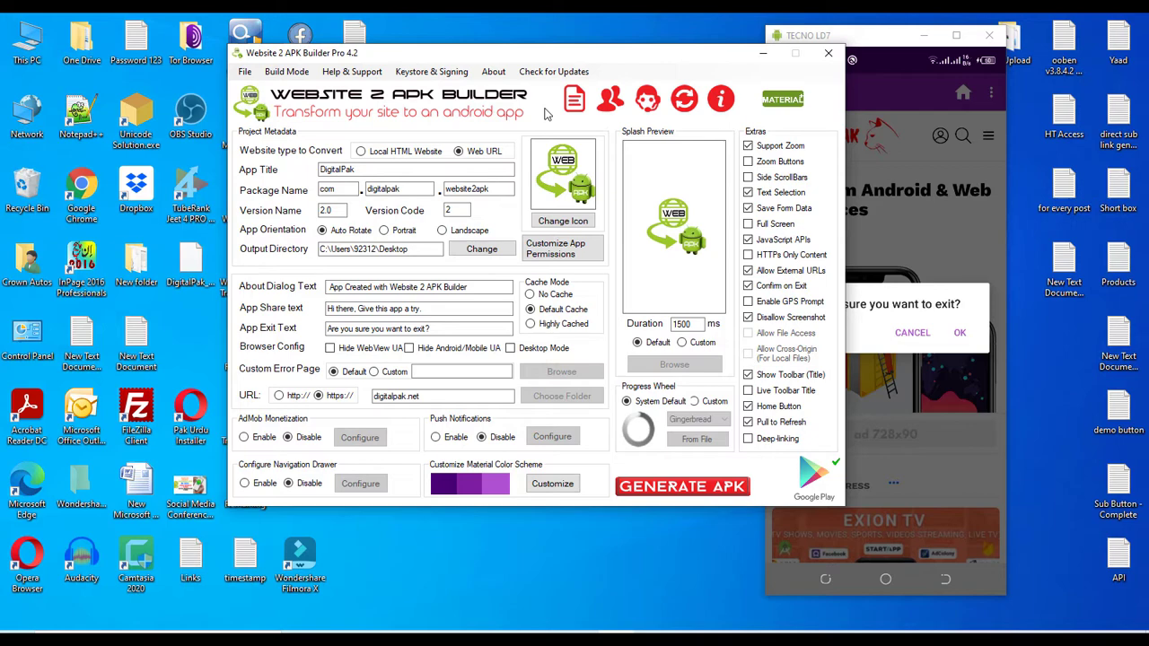
drag(555, 54, 817, 95)
right_click(355, 274)
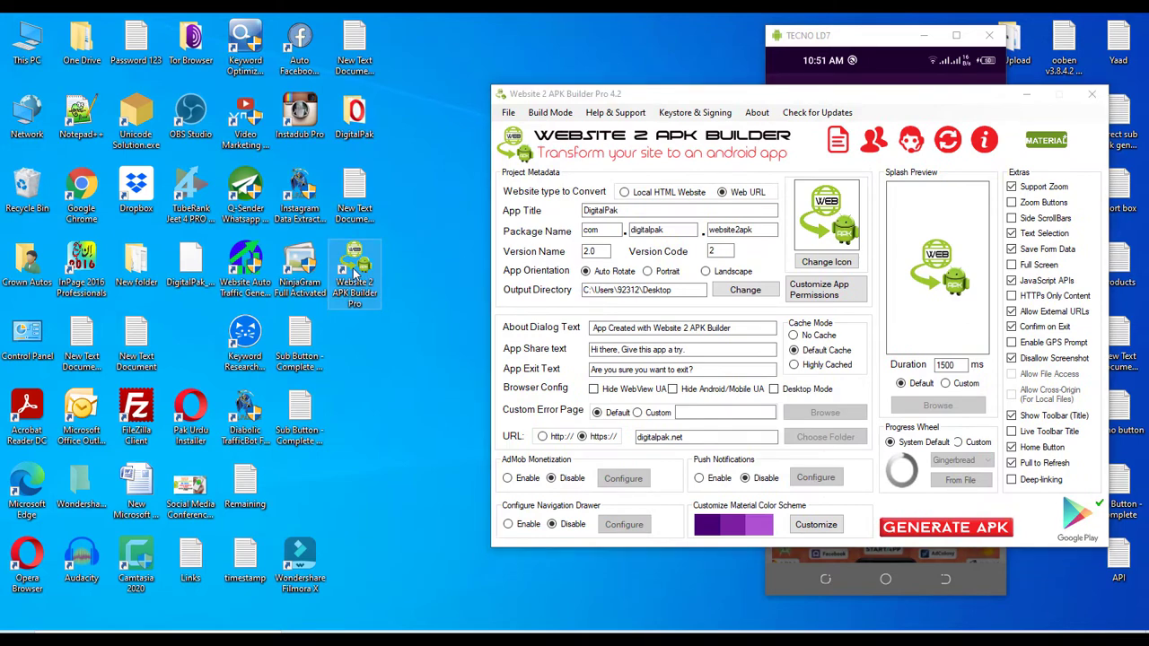
click(390, 215)
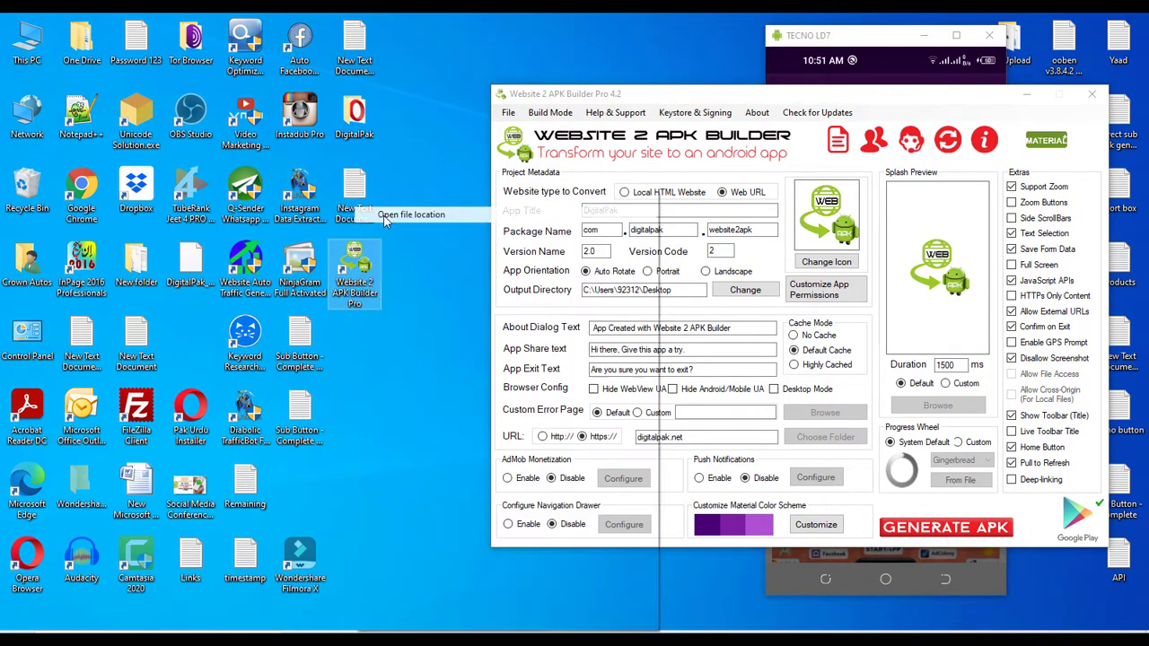
click(597, 483)
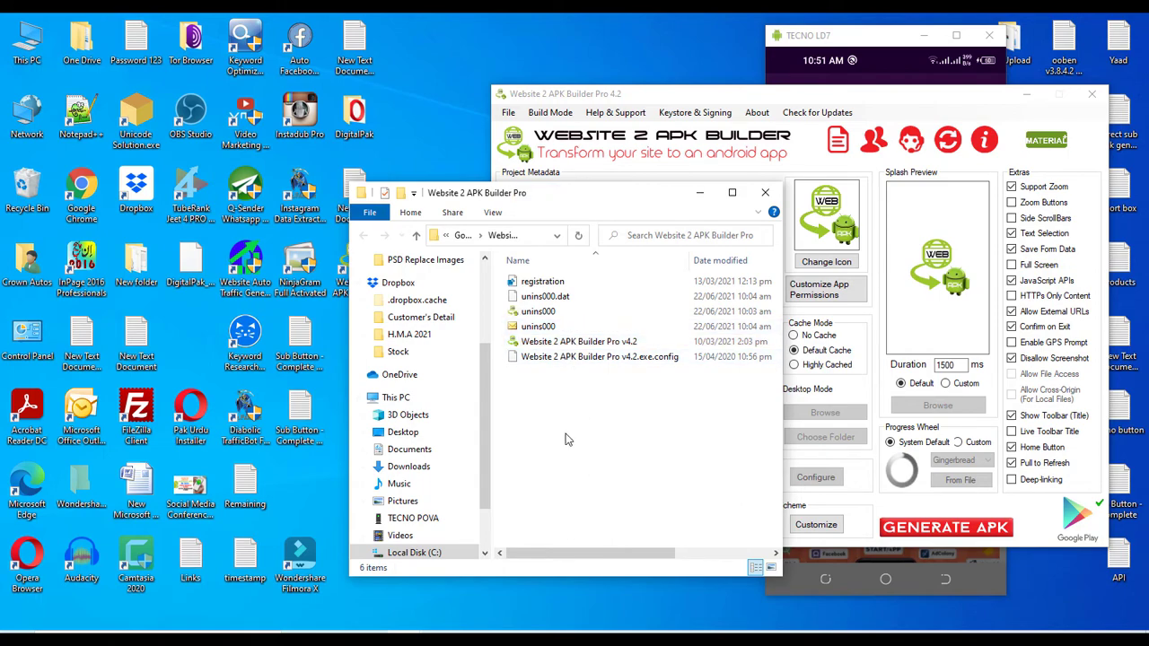
Step: Open the registration file in the installation folder and decline adding its information to the registry
click(532, 284)
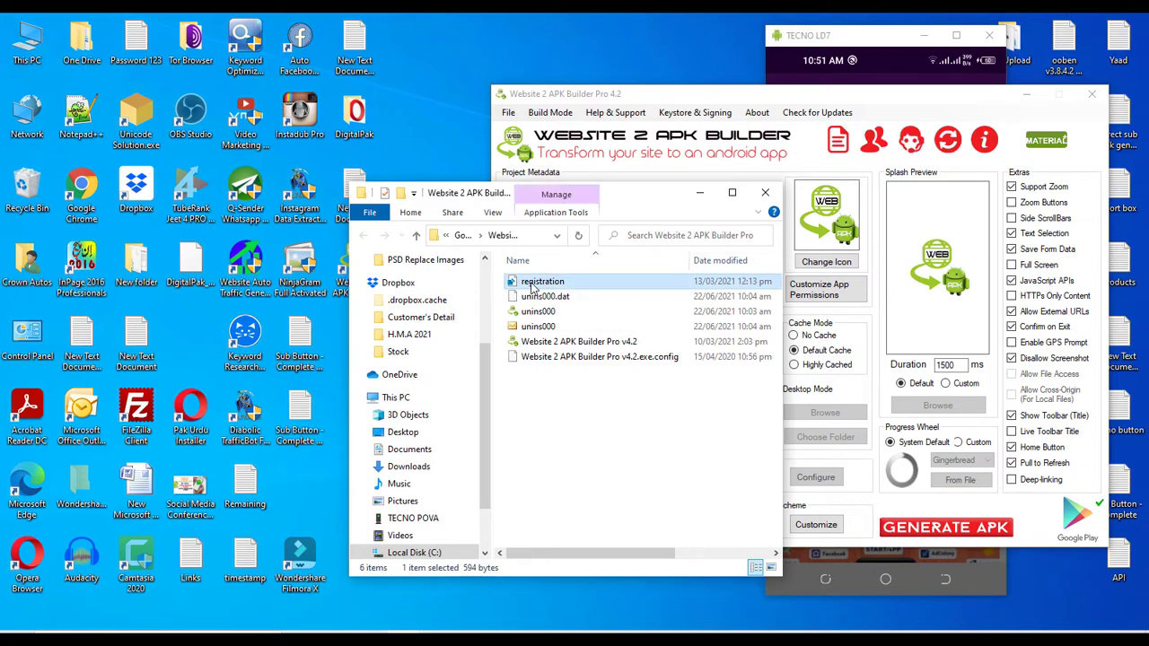
double_click(532, 284)
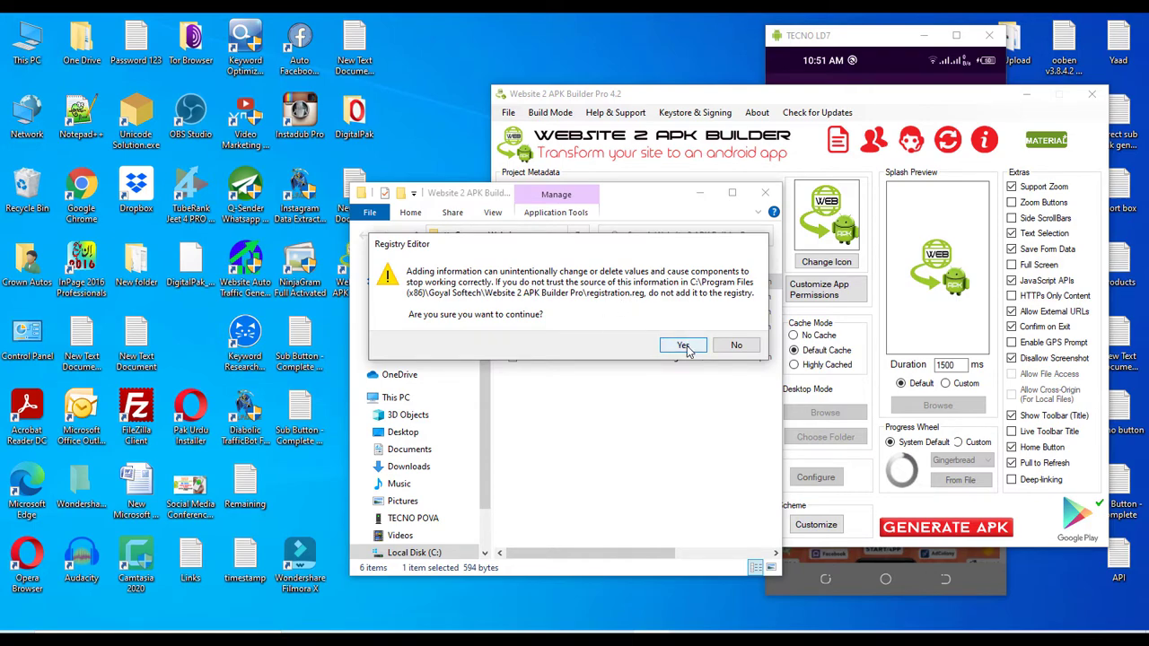
click(736, 346)
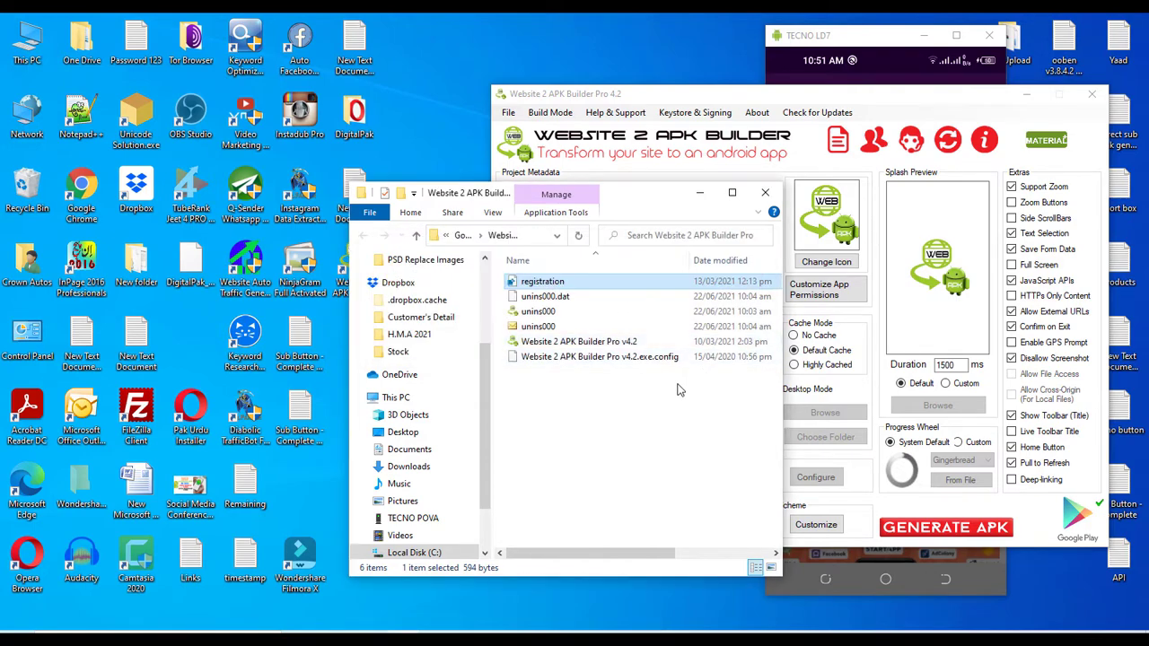
click(614, 422)
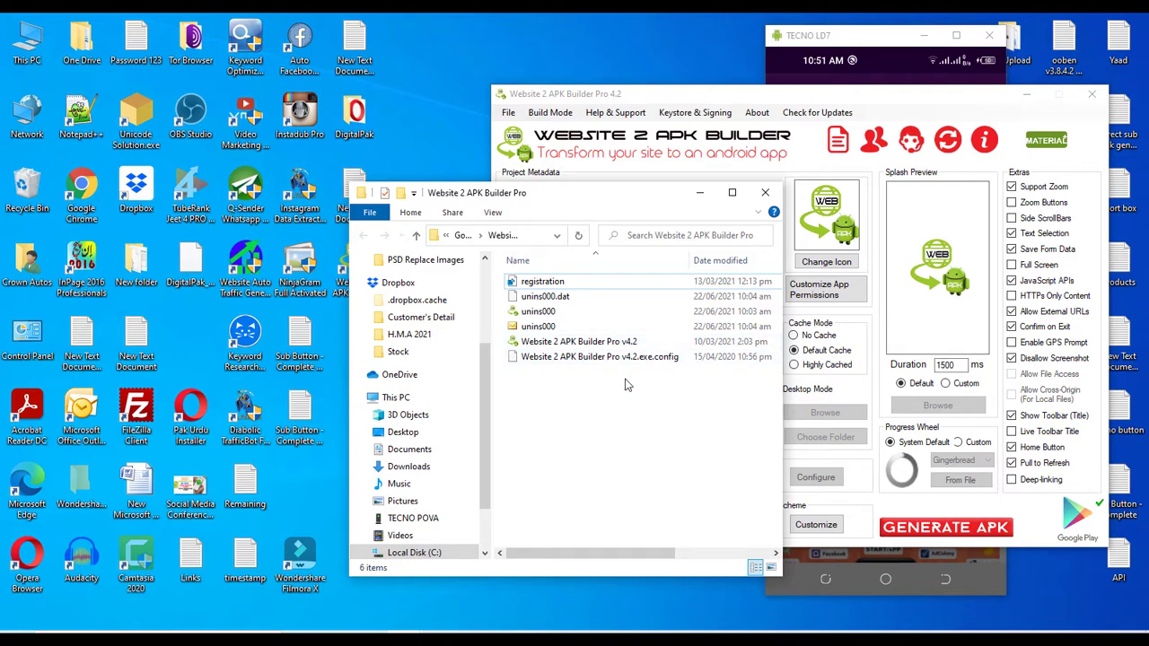